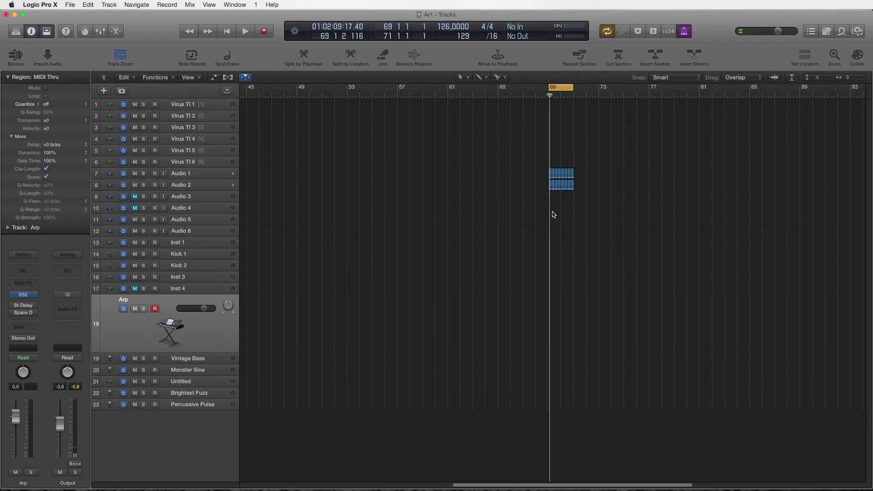
# - Create an empty MIDI region at bar 69 on the Arp track and open it in an enlarged Piano Roll
pyautogui.keyDown('super'); pyautogui.click(560, 318); pyautogui.keyUp('super')
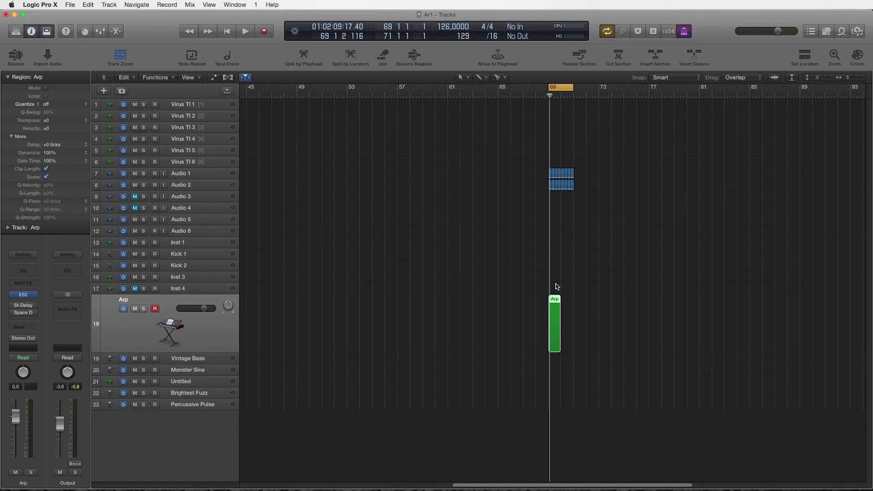
pyautogui.doubleClick(555, 301)
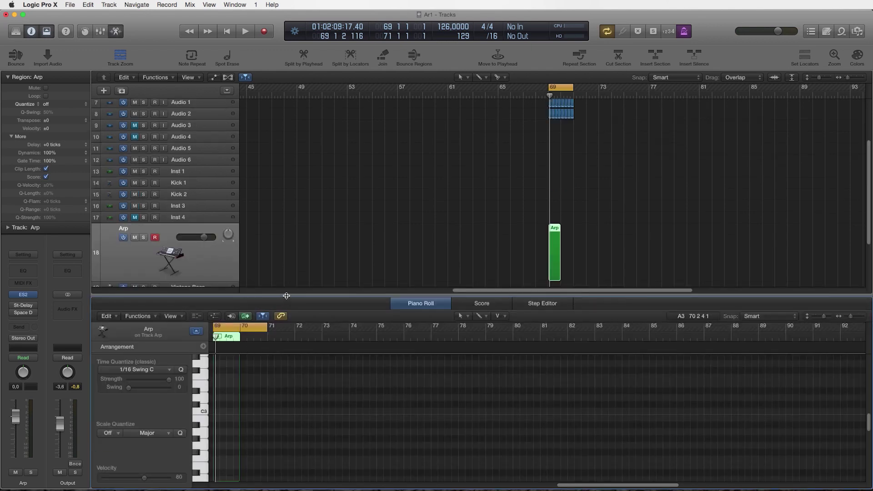
pyautogui.moveTo(287, 296); pyautogui.dragTo(291, 256)
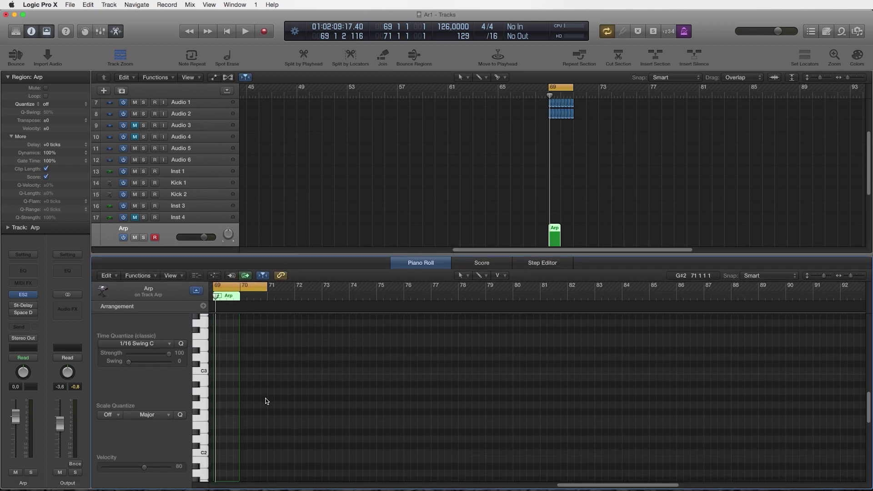
pyautogui.press('z')
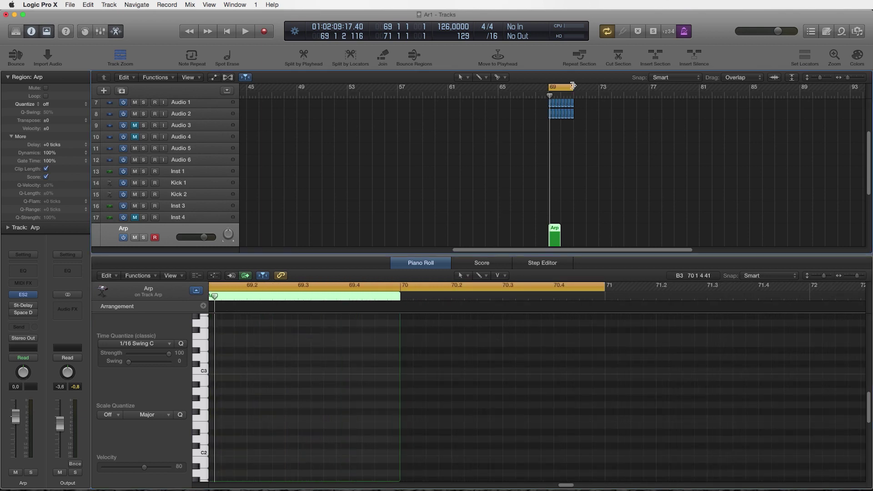
# - Shorten the cycle range to end at bar 70, add a short A2 note at the region's start, and play the loop
pyautogui.moveTo(574, 85); pyautogui.dragTo(562, 86)
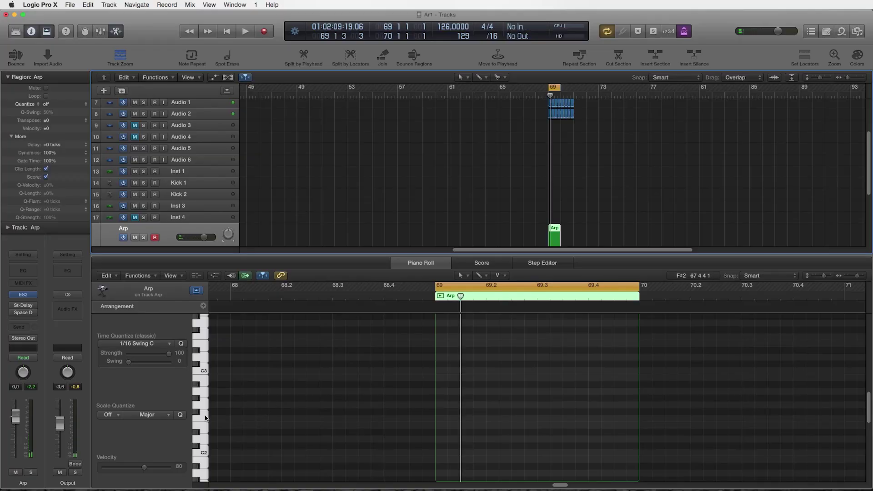
pyautogui.click(199, 398)
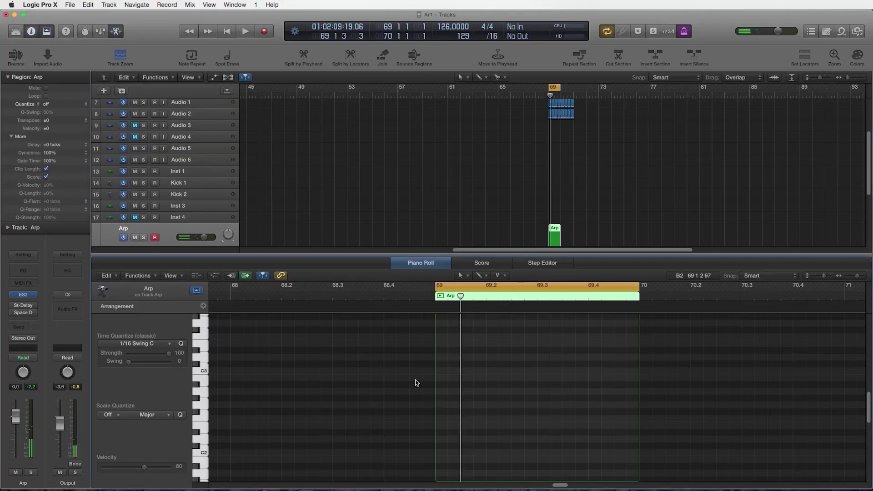
pyautogui.keyDown('super'); pyautogui.click(443, 392); pyautogui.keyUp('super')
pyautogui.moveTo(843, 391); pyautogui.dragTo(458, 398)
pyautogui.press('super+Left')
pyautogui.press('super+Left')
pyautogui.press('super+Right')
pyautogui.press('super+Right')
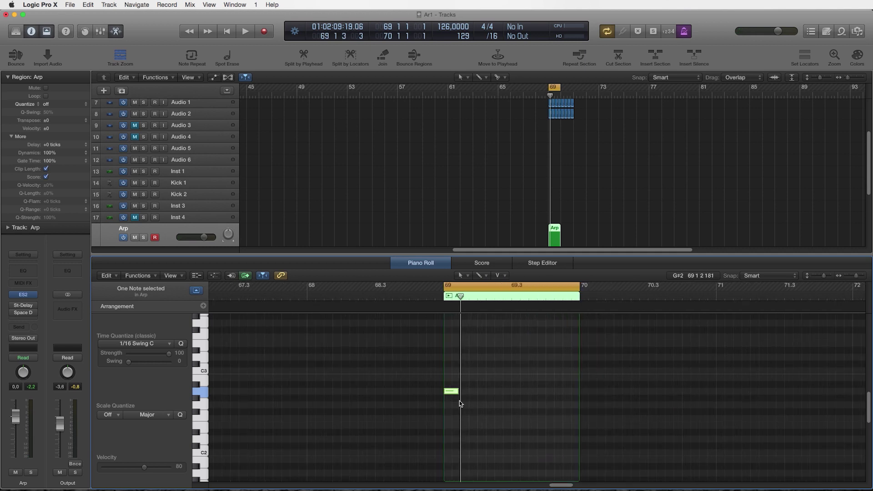
pyautogui.press('space')
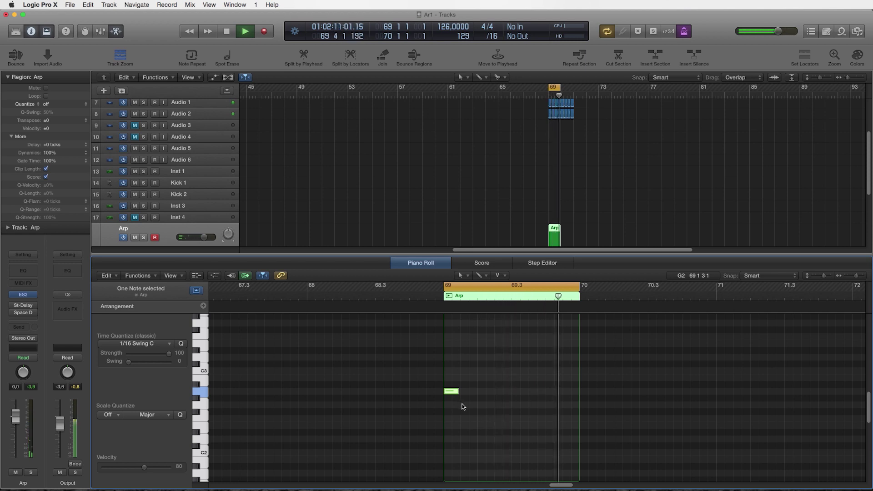
pyautogui.press('space')
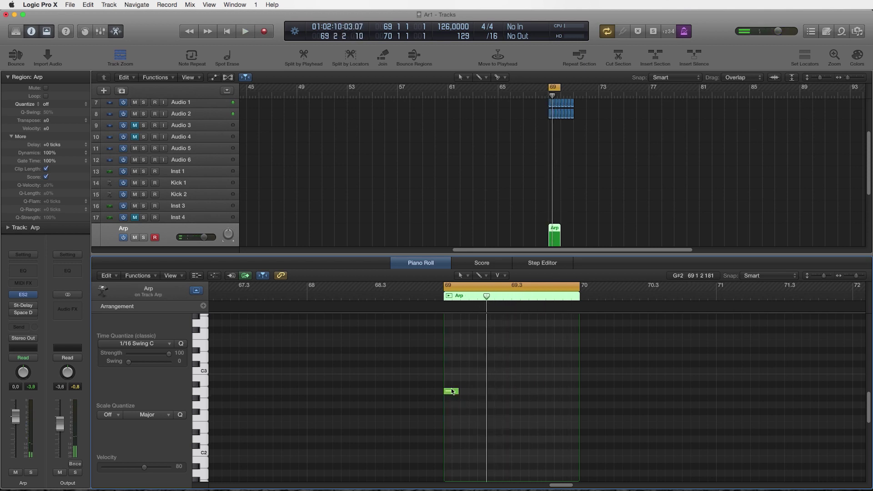
# - Copy the note to B2 on beat 2 and to C3 on beat 3 of bar 69, playing the loop after each copy
pyautogui.moveTo(453, 391); pyautogui.dragTo(485, 379)
pyautogui.press('space')
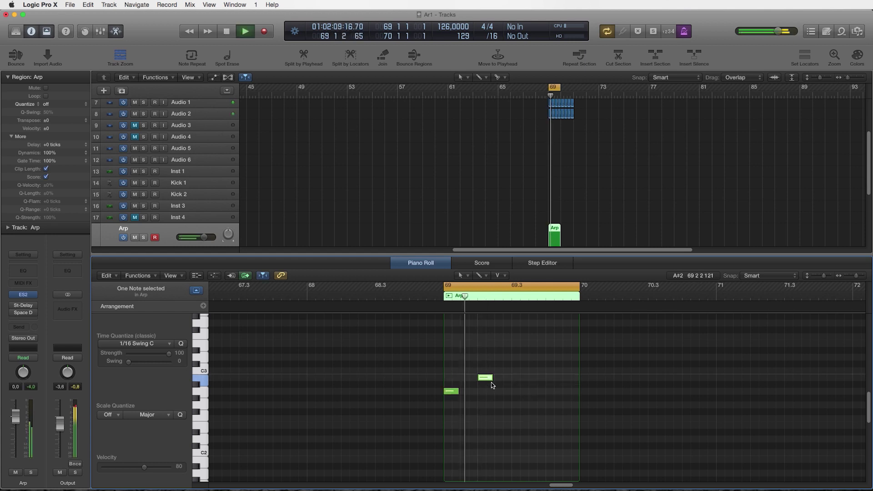
pyautogui.press('space')
pyautogui.click(492, 392)
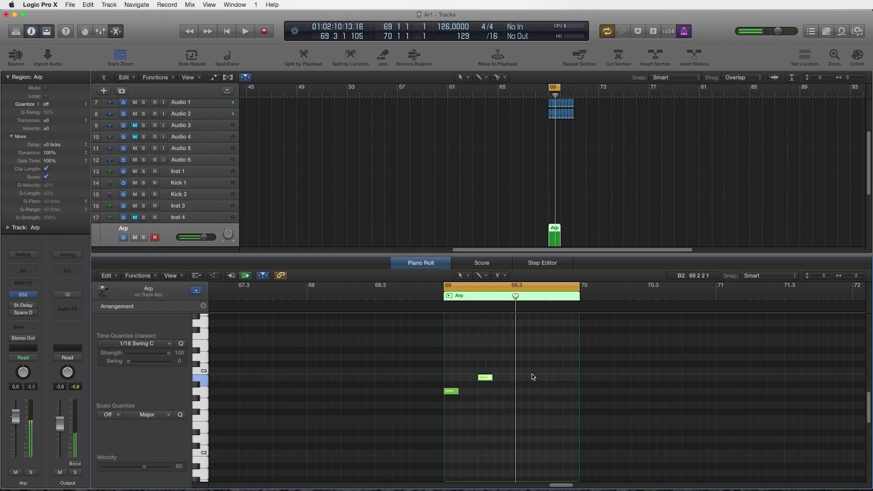
pyautogui.moveTo(485, 377); pyautogui.dragTo(519, 378)
pyautogui.press('space')
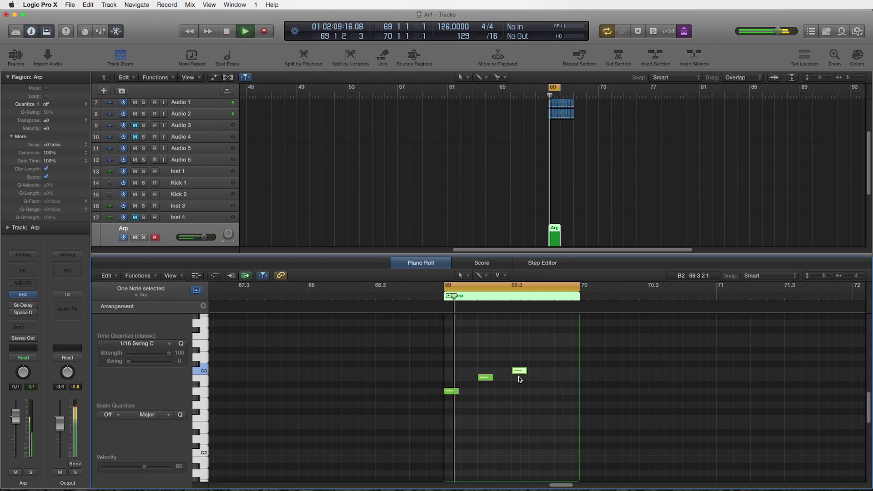
pyautogui.press('space')
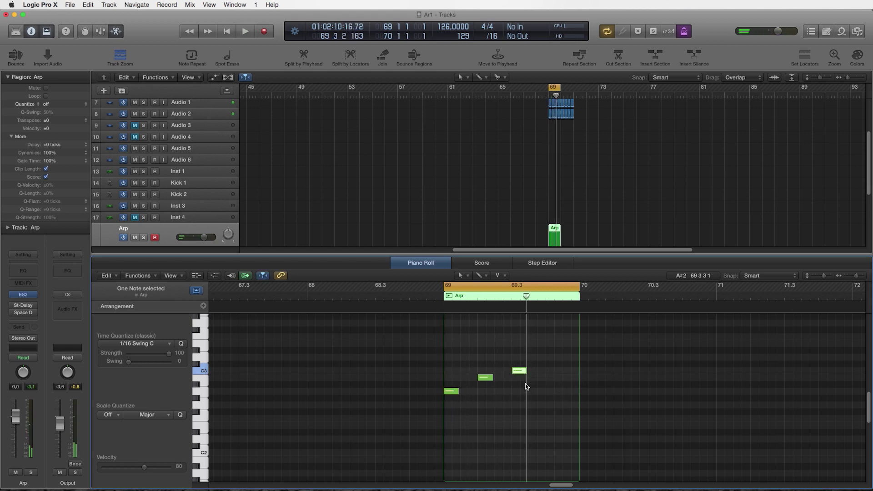
# - Copy the last note to D3 at 69 3 4 and to E3 at 69 4 3, auditioning the loop after each copy
pyautogui.moveTo(523, 371); pyautogui.dragTo(546, 365)
pyautogui.press('space')
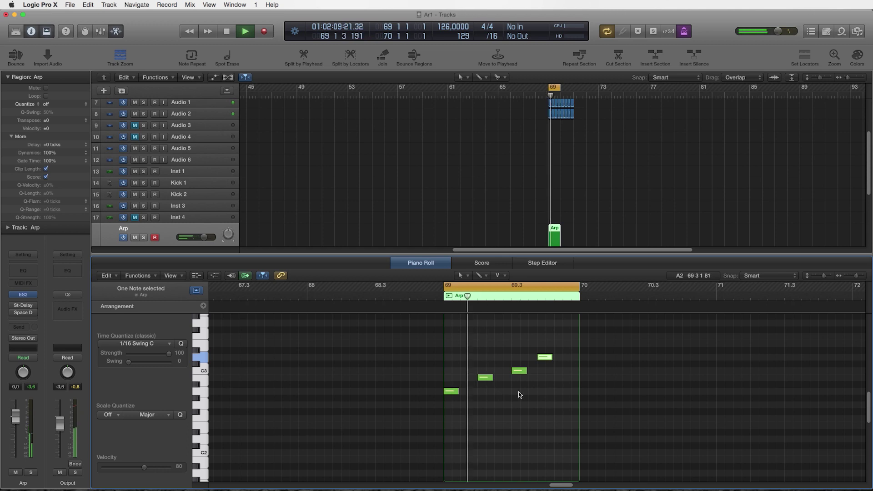
pyautogui.press('space')
pyautogui.moveTo(545, 358); pyautogui.dragTo(571, 347)
pyautogui.press('space')
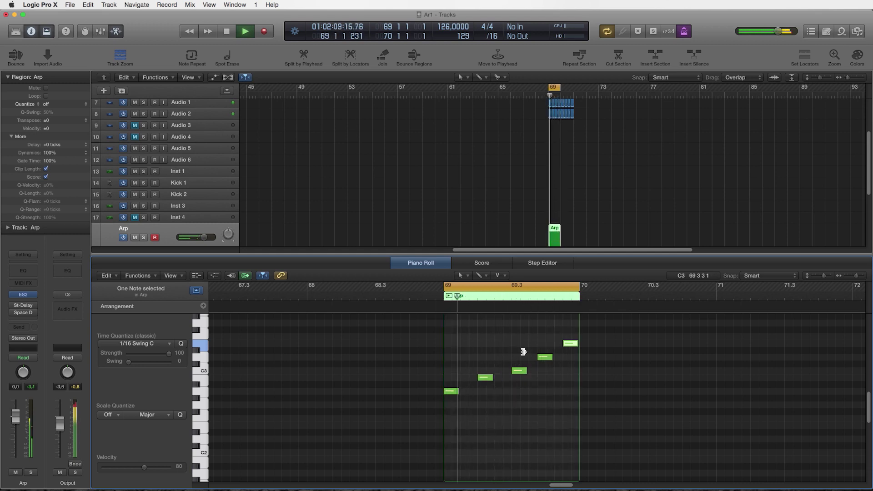
pyautogui.press('space')
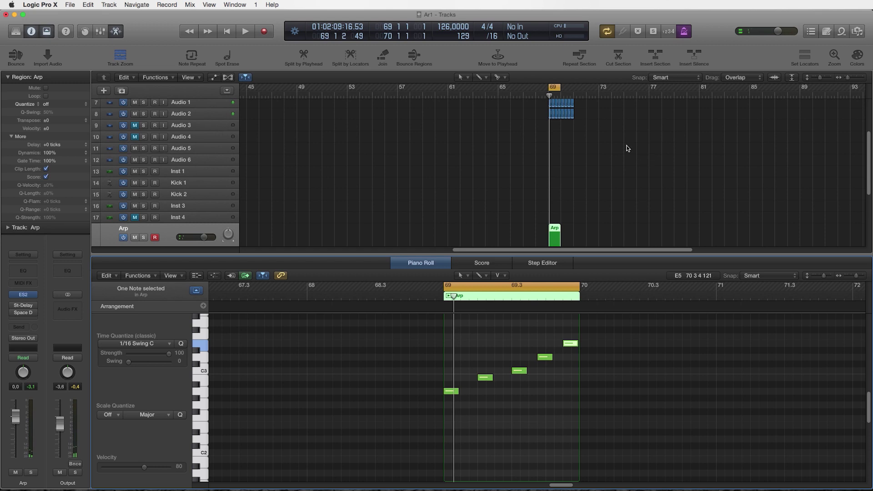
# - Extend the cycle range to bar 71 and lengthen the Arp region to end there too
pyautogui.moveTo(561, 89); pyautogui.dragTo(596, 226)
pyautogui.click(580, 297)
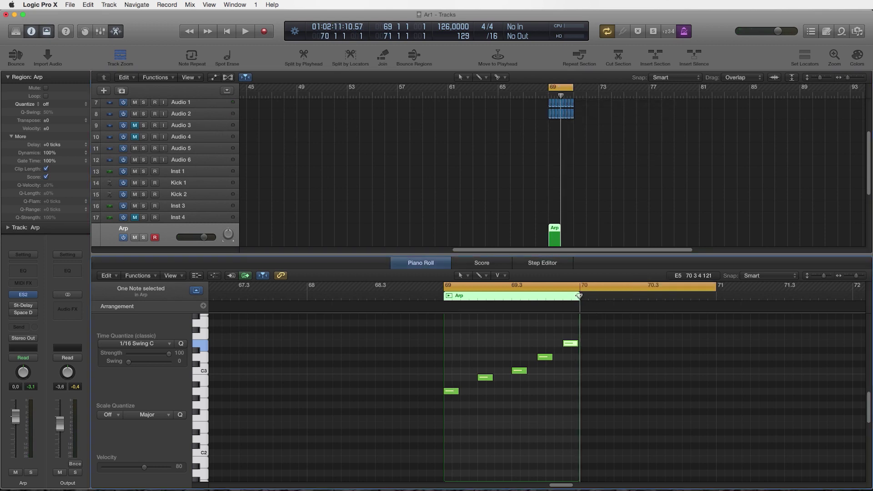
pyautogui.moveTo(579, 295); pyautogui.dragTo(568, 299)
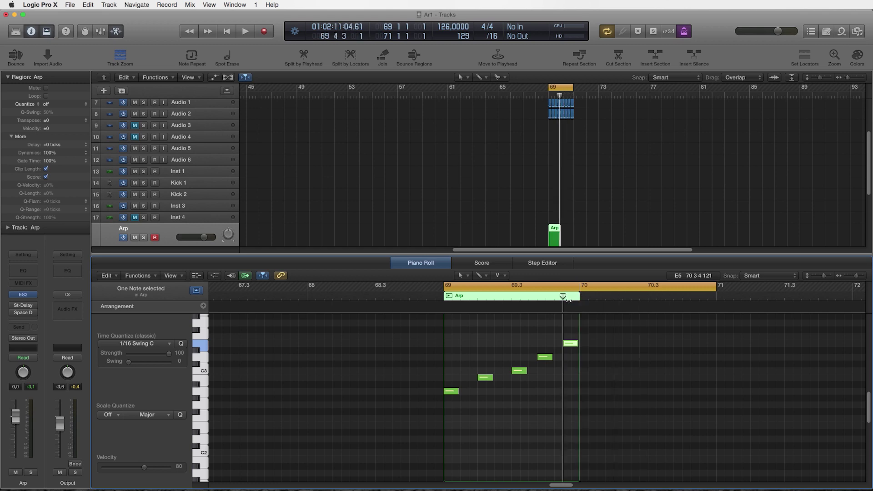
pyautogui.click(581, 297)
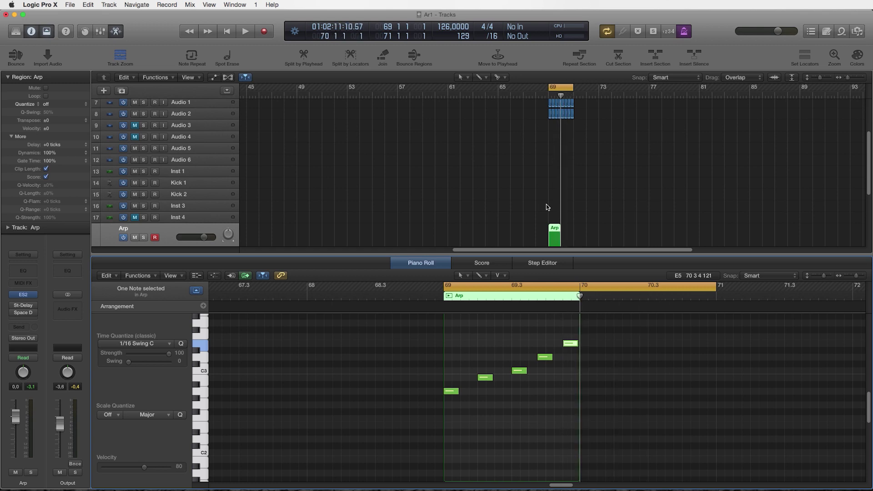
pyautogui.scroll(-2, 567, 223)
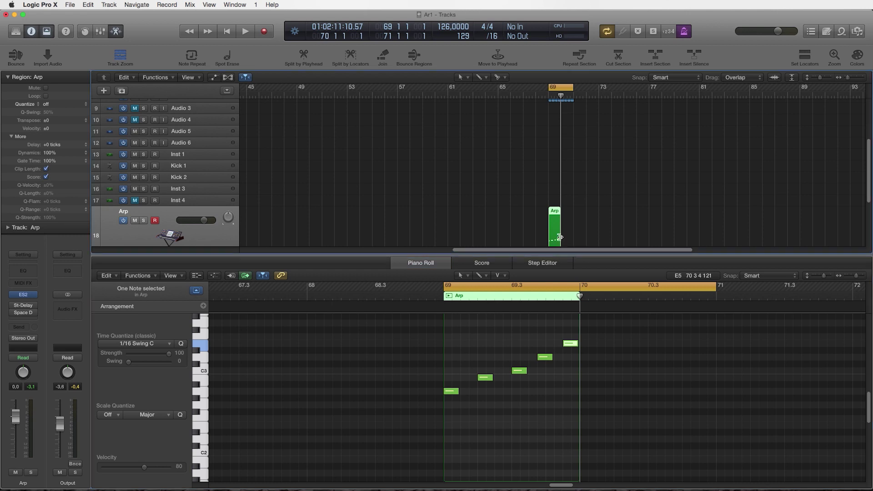
pyautogui.moveTo(570, 237); pyautogui.dragTo(583, 238)
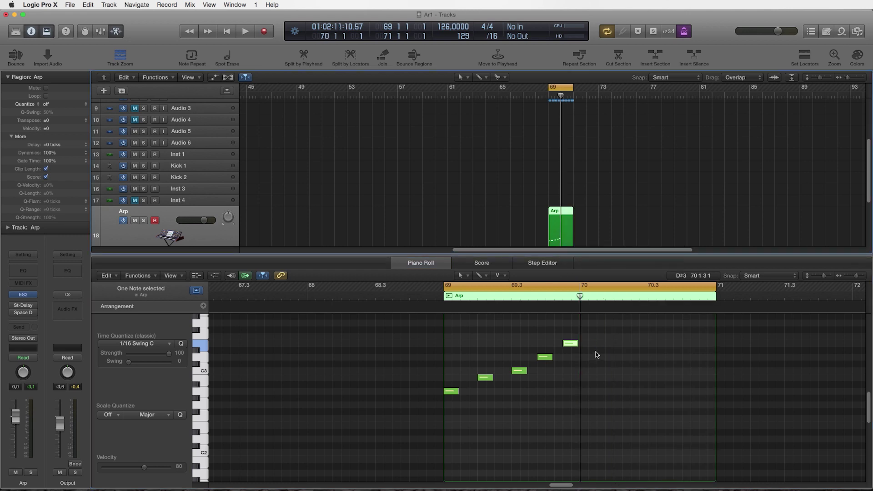
# - Copy all five notes of bar 69 to the start of bar 70 and play the two-bar pattern
pyautogui.click(613, 403)
pyautogui.scroll(-2, 614, 400)
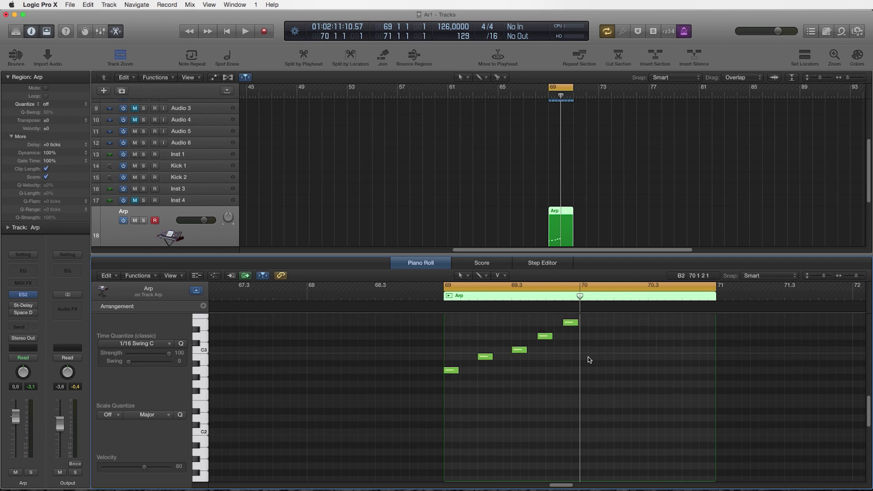
pyautogui.scroll(1, 609, 409)
pyautogui.moveTo(612, 409); pyautogui.dragTo(427, 332)
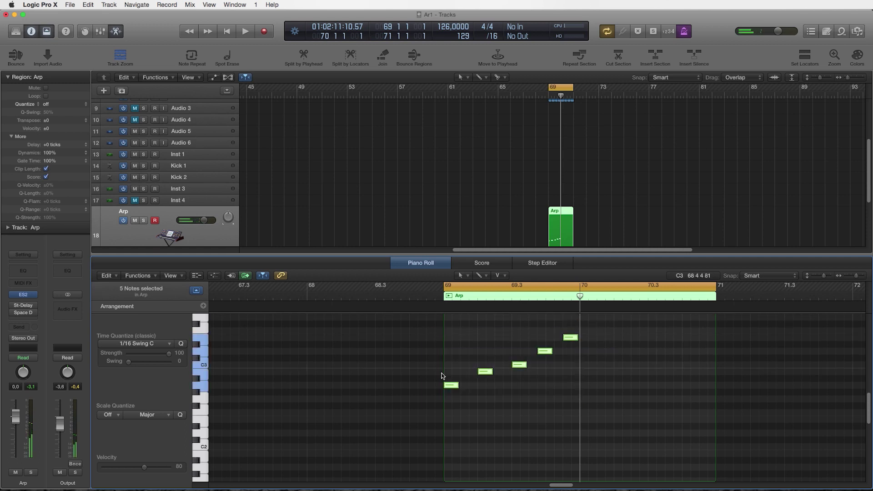
pyautogui.moveTo(450, 385); pyautogui.dragTo(586, 385)
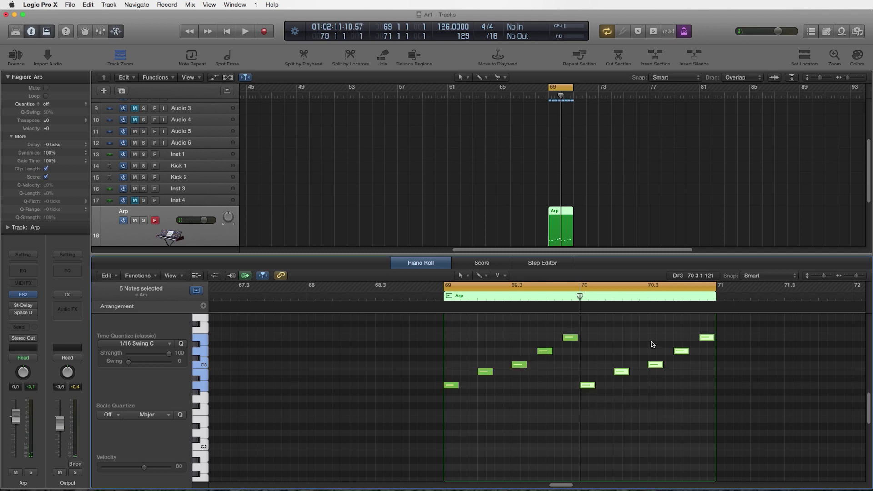
pyautogui.press('space')
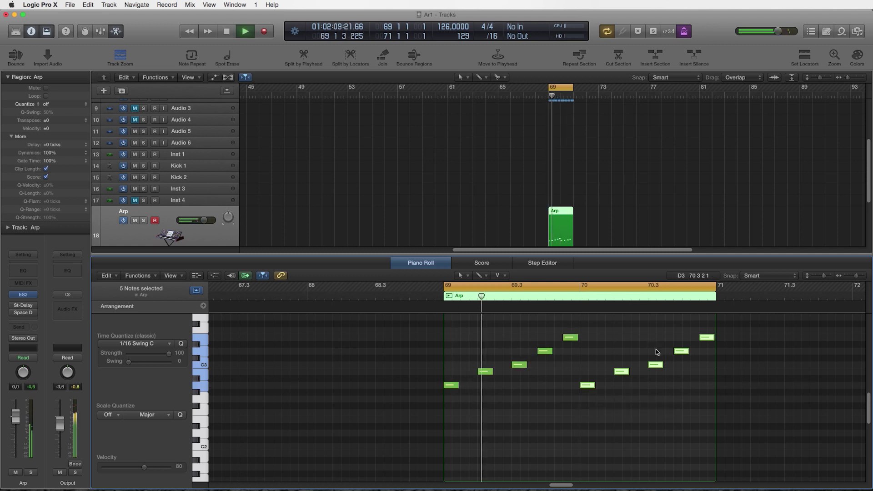
pyautogui.click(693, 384)
pyautogui.press('space')
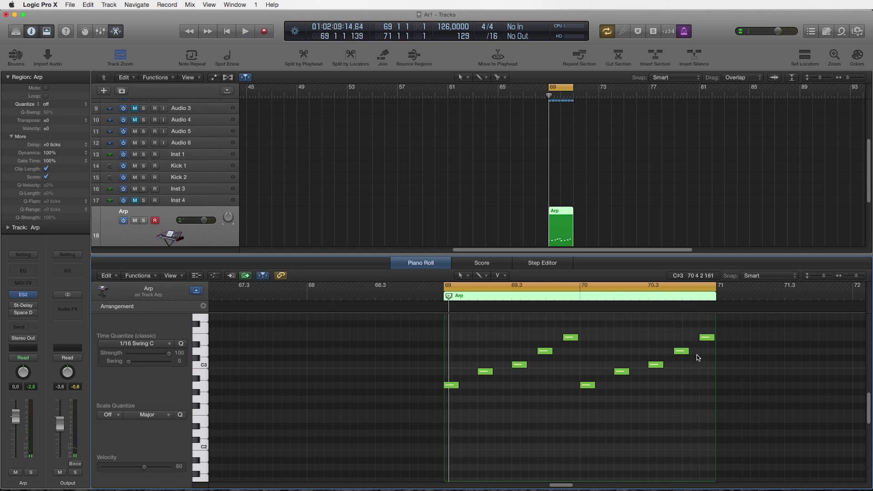
# - Remove the final E3 note in bar 70 and lengthen the D3 note before it to 0 0 2 180
pyautogui.moveTo(705, 339)
pyautogui.mouseDown()
pyautogui.moveTo(687, 350)
pyautogui.moveTo(699, 354)
pyautogui.mouseUp()
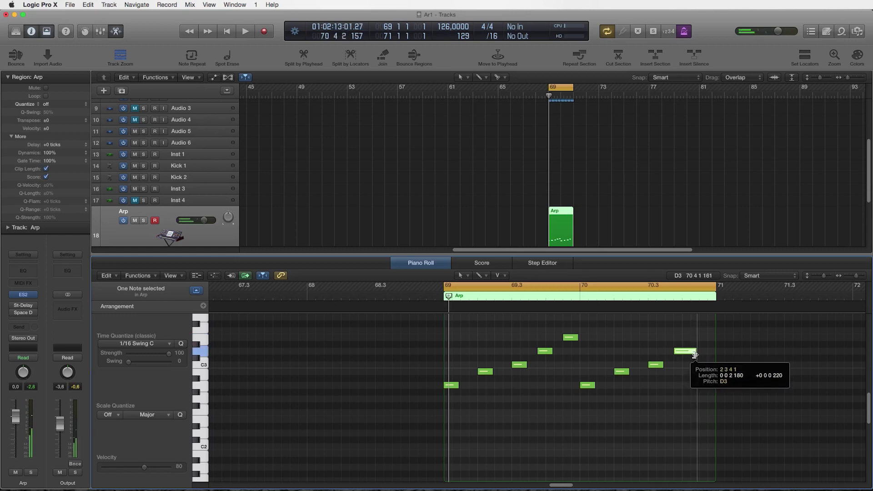
pyautogui.press('super+Left')
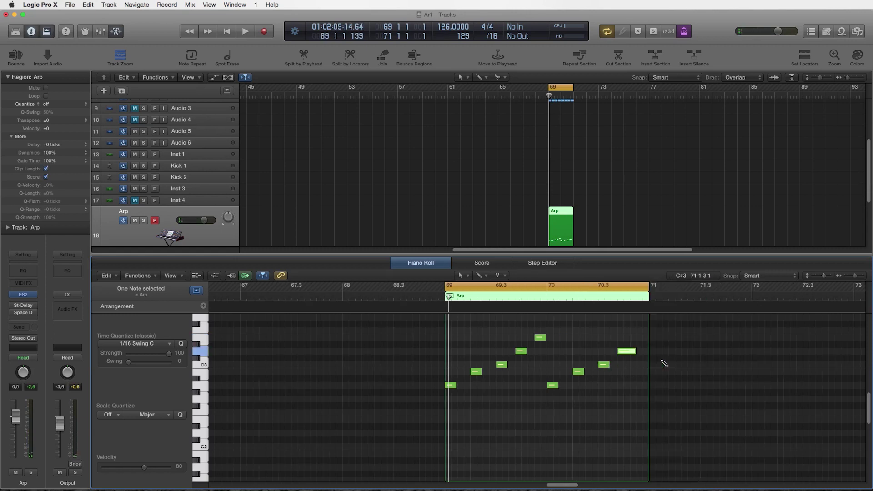
pyautogui.press('space')
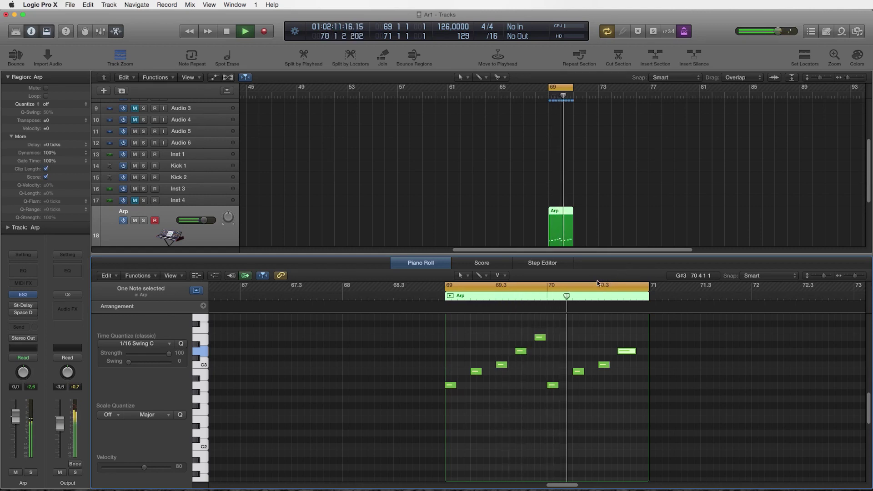
# - Enable the St-Delay and Space D effects on the Arp channel strip and play the arpeggio with them
pyautogui.press('space')
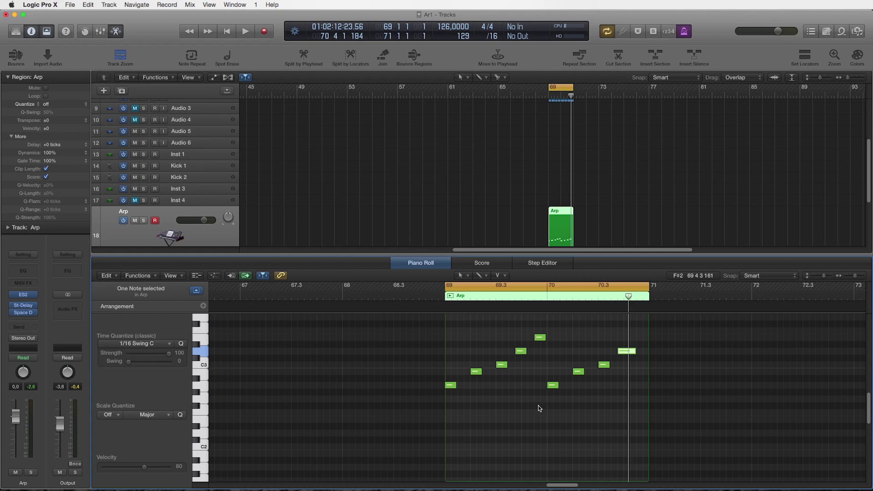
pyautogui.press('space')
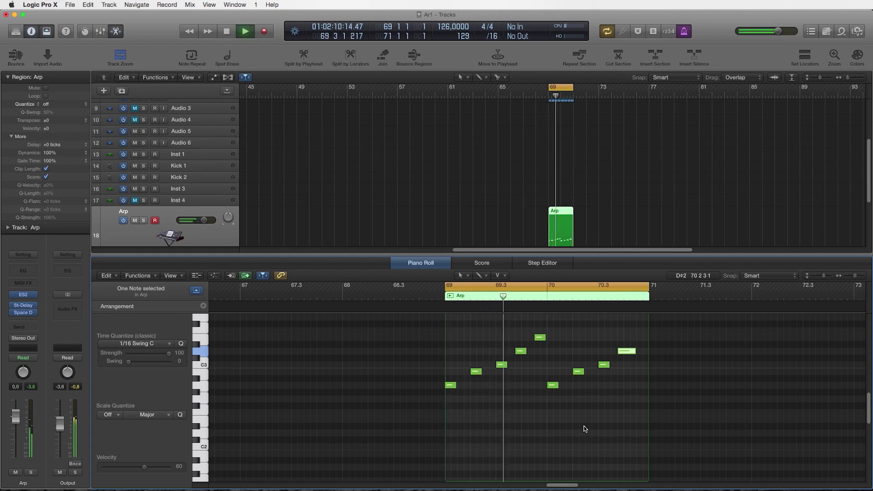
pyautogui.press('super+Left')
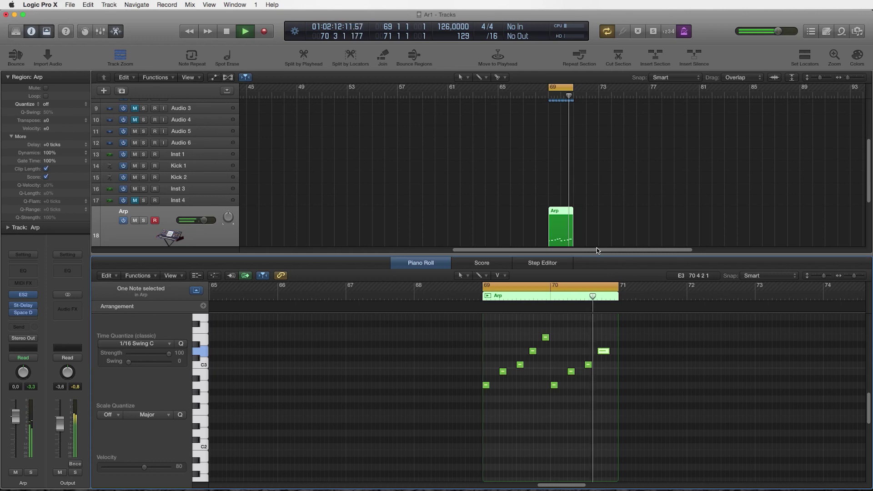
pyautogui.press('space')
# - Copy the Arp region to bar 71 and extend the cycle range to bar 73
pyautogui.click(599, 218)
pyautogui.scroll(-2, 596, 216)
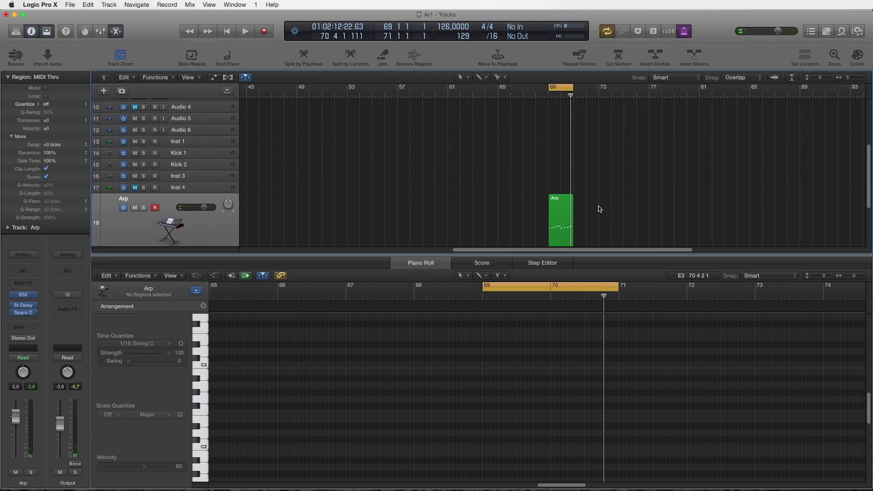
pyautogui.moveTo(598, 207); pyautogui.dragTo(569, 208)
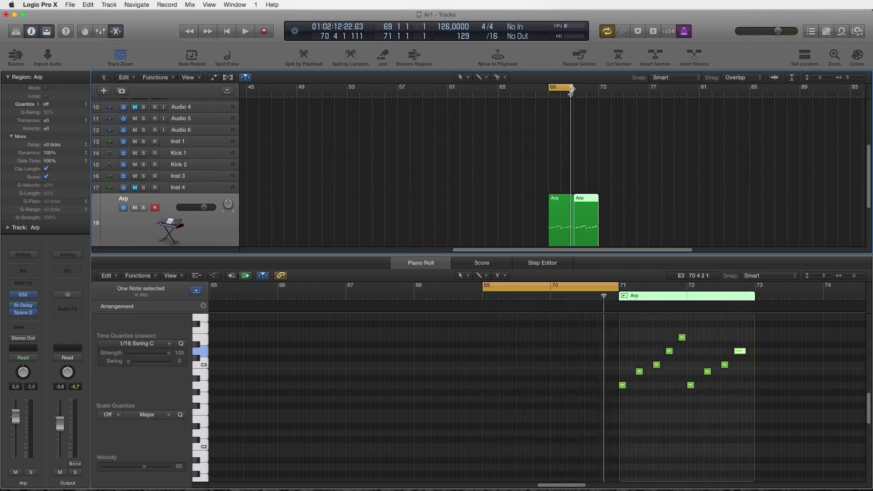
pyautogui.moveTo(572, 89); pyautogui.dragTo(598, 89)
pyautogui.scroll(3, 601, 154)
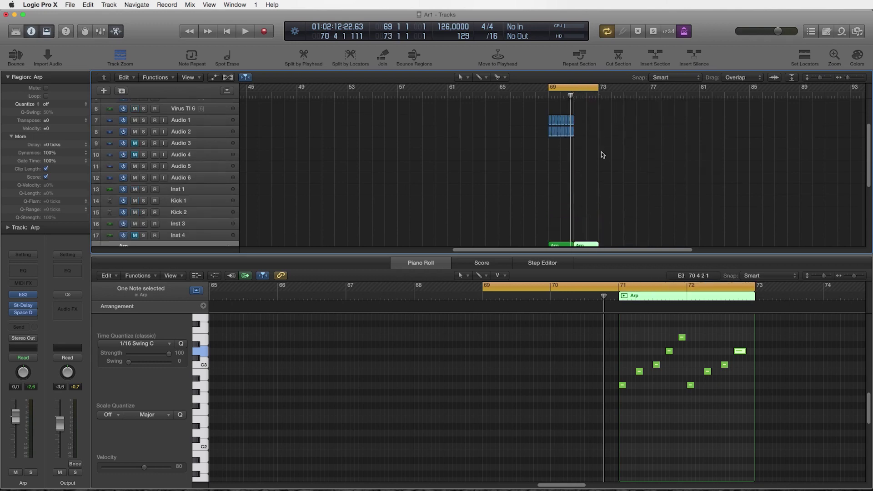
# - Copy all the kick regions on the Audio 1 and Audio 2 tracks to bar 71
pyautogui.scroll(3, 601, 154)
pyautogui.moveTo(598, 203); pyautogui.dragTo(585, 178)
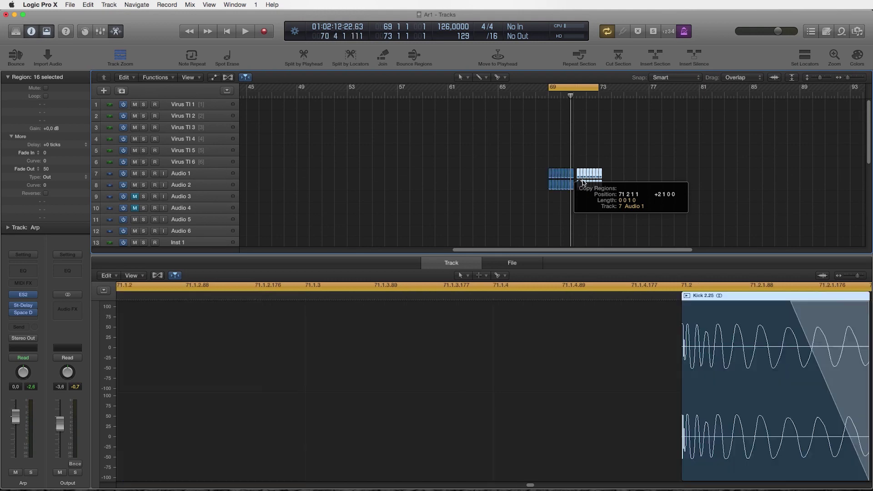
pyautogui.press('super+z')
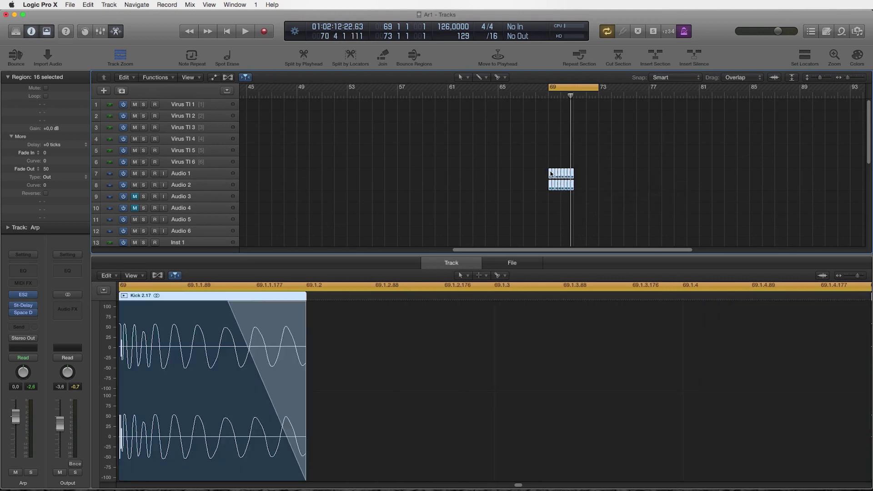
pyautogui.moveTo(558, 174); pyautogui.dragTo(589, 193)
pyautogui.scroll(-3, 589, 193)
pyautogui.click(581, 216)
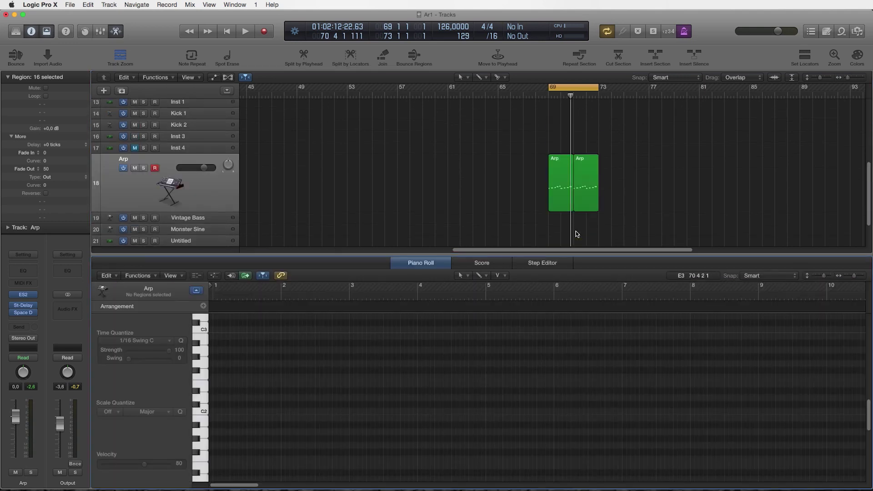
# - Select the second Arp region, set the cycle range to bars 71 to 73 and play it
pyautogui.click(586, 148)
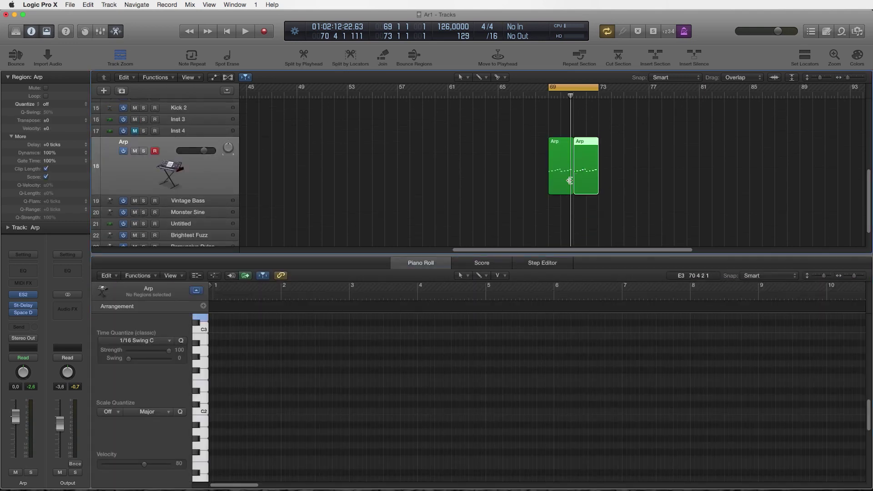
pyautogui.moveTo(578, 91); pyautogui.dragTo(599, 92)
pyautogui.press('space')
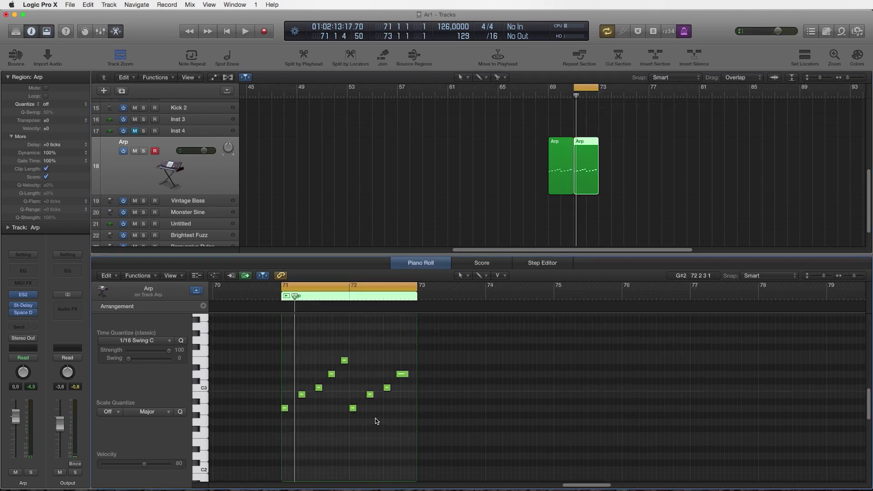
pyautogui.click(374, 425)
pyautogui.press('super+Right')
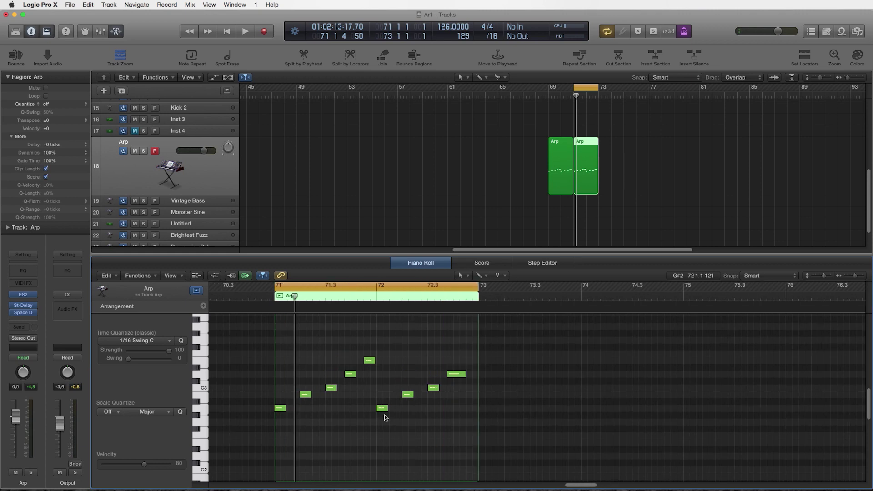
pyautogui.press('space')
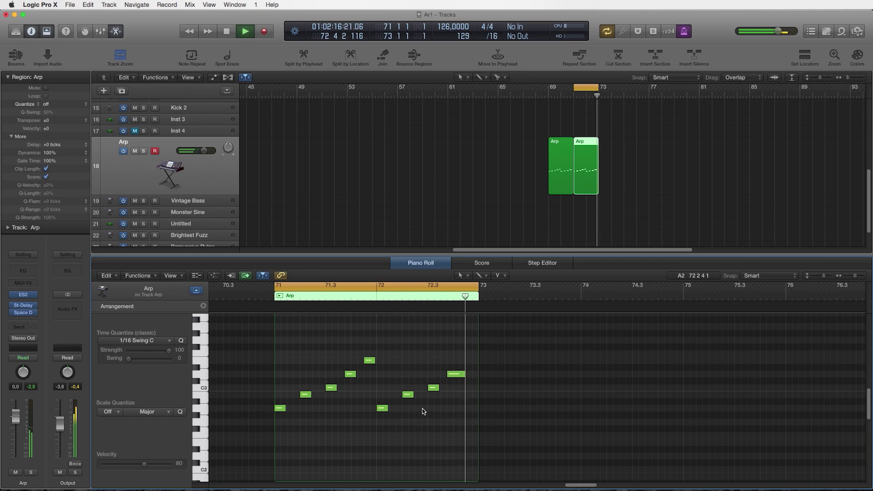
pyautogui.press('space')
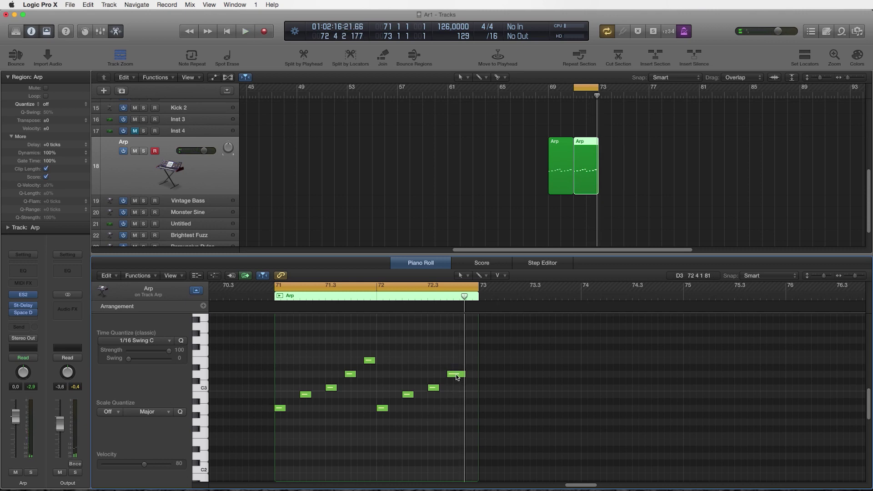
# - Replace the last D3 note in bar 72 with short C3, E3 and D3 notes and a longer C3 note ending at bar 73
pyautogui.moveTo(458, 380)
pyautogui.moveTo(463, 374); pyautogui.dragTo(448, 389)
pyautogui.click(448, 410)
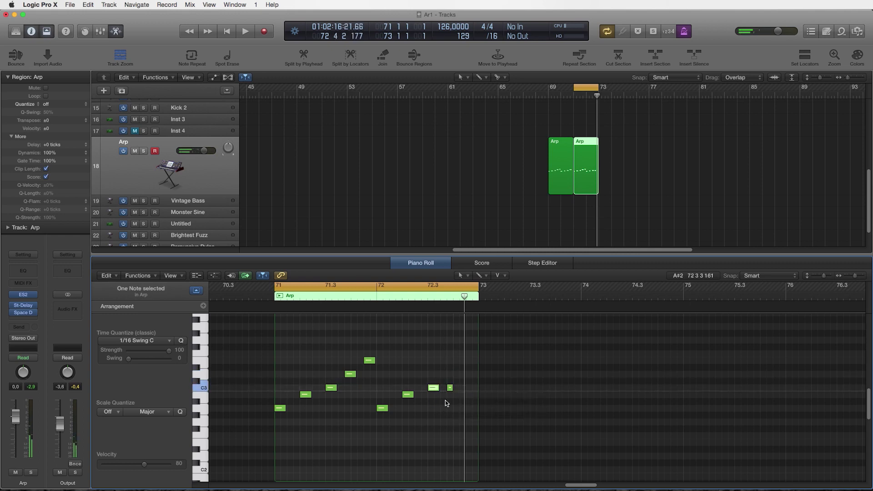
pyautogui.moveTo(451, 390); pyautogui.dragTo(457, 363)
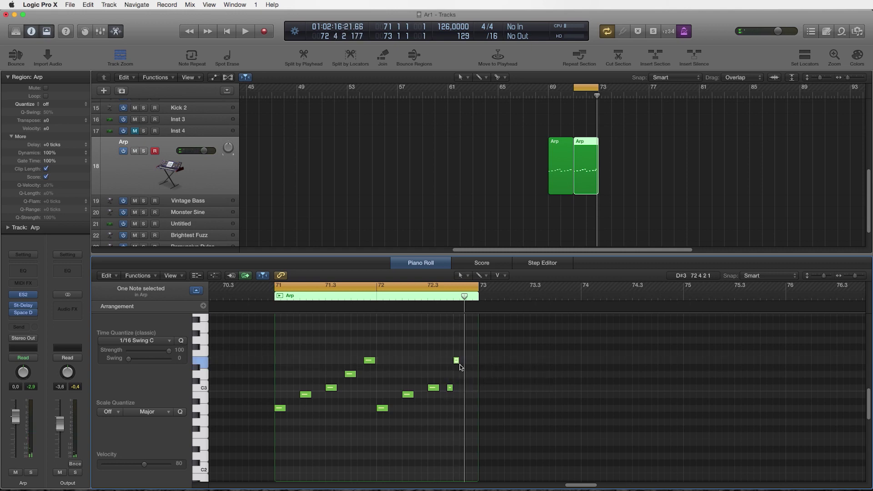
pyautogui.press('super+Right')
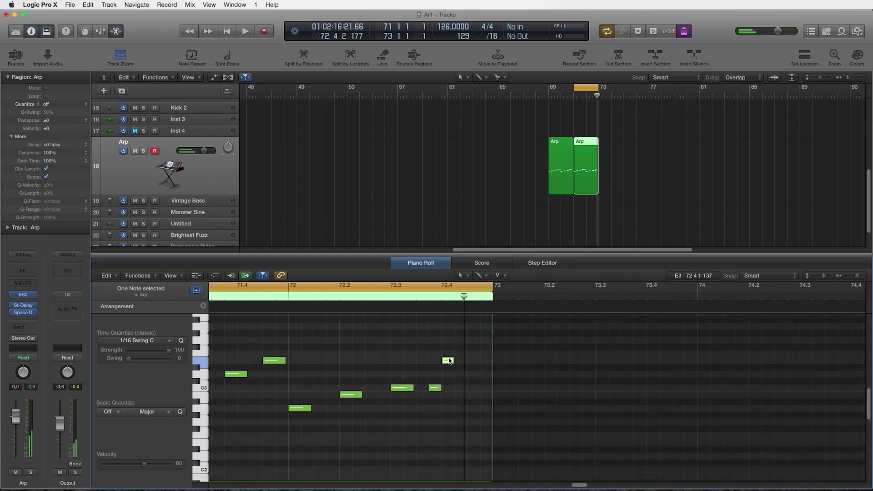
pyautogui.moveTo(448, 360); pyautogui.dragTo(492, 396)
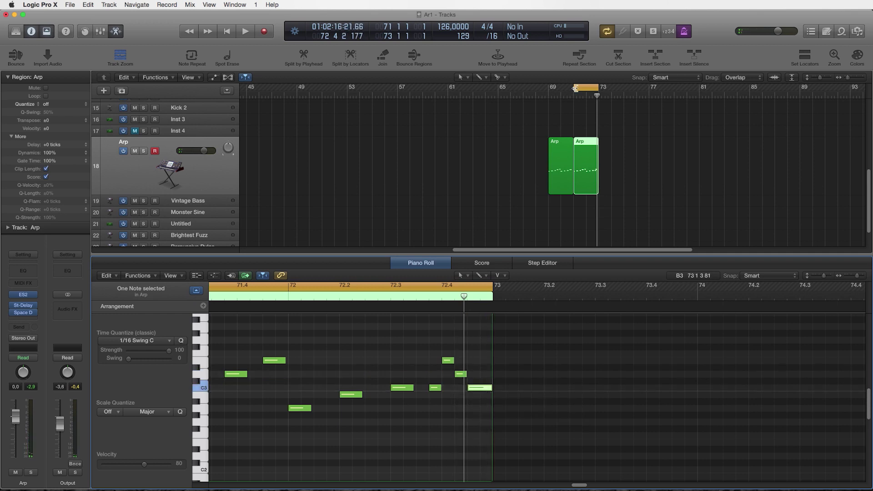
# - Play the cycled Arp region to hear its new ending in bar 72
pyautogui.press('space')
pyautogui.press('super+Left')
pyautogui.press('super+Left')
pyautogui.press('super+Left')
pyautogui.press('super+Left')
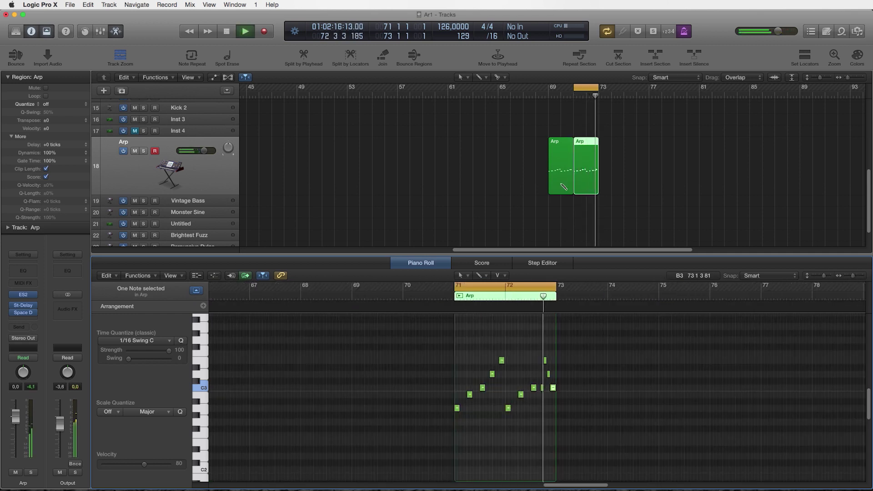
pyautogui.press('super+Right')
pyautogui.press('super+Right')
pyautogui.press('super+Right')
pyautogui.press('space')
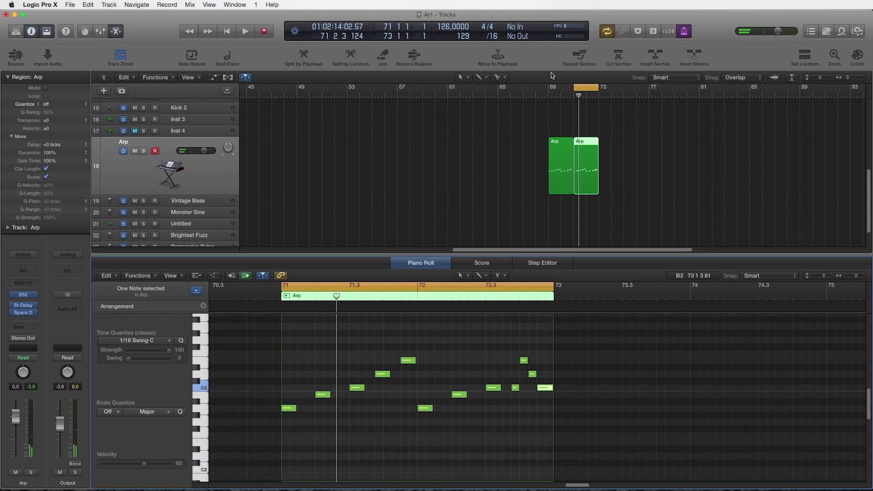
# - Mute the Audio 1 and Audio 2 tracks and play the arpeggio with the cycle range set to bars 69 to 73
pyautogui.moveTo(574, 87); pyautogui.dragTo(549, 87)
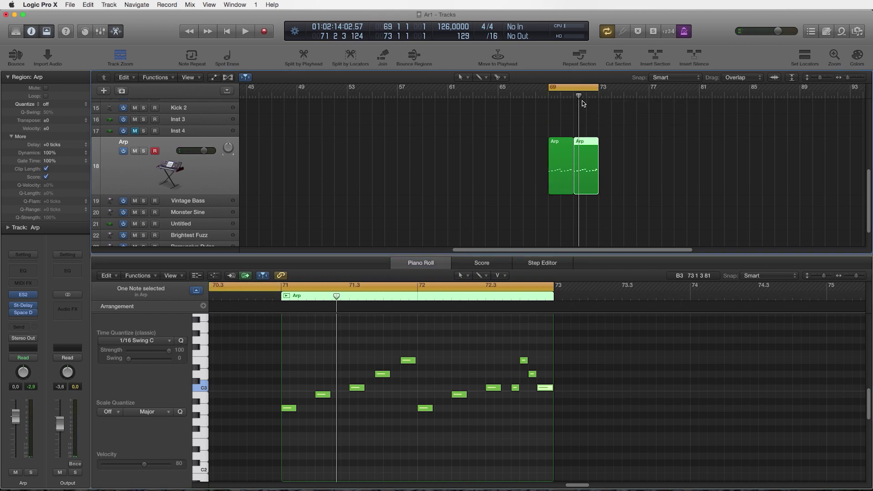
pyautogui.press('e')
pyautogui.click(635, 304)
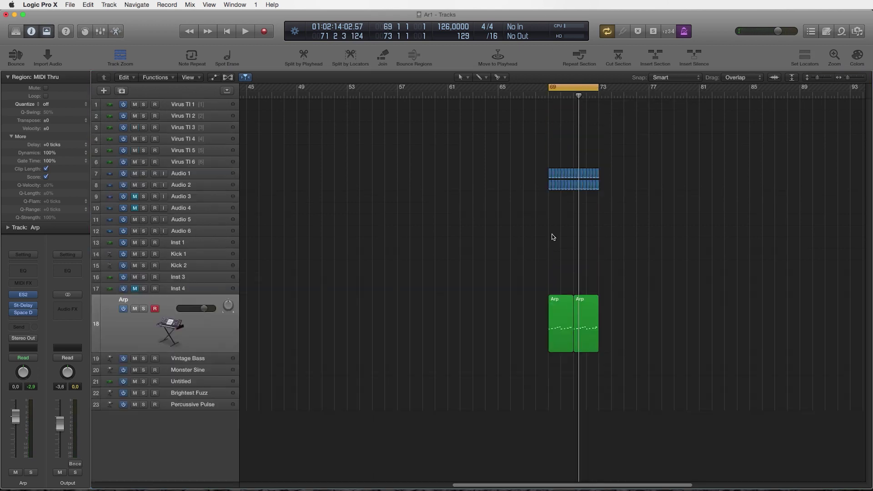
pyautogui.click(136, 186)
pyautogui.click(135, 176)
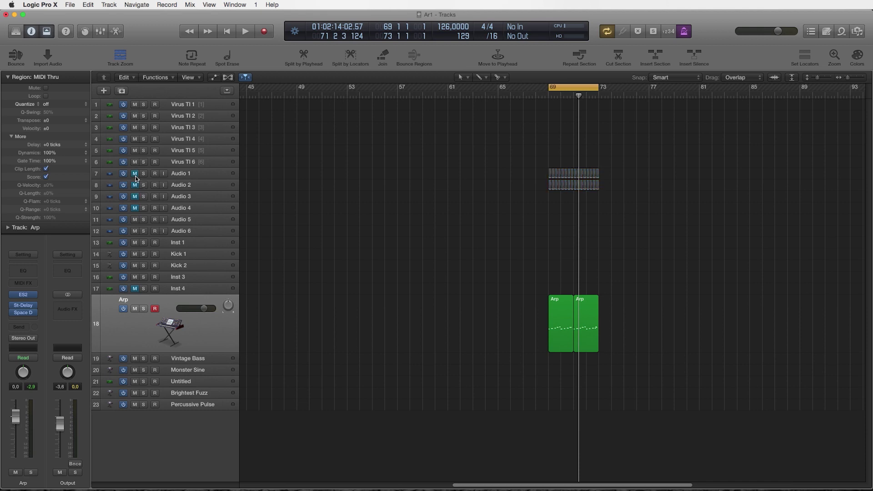
pyautogui.press('space')
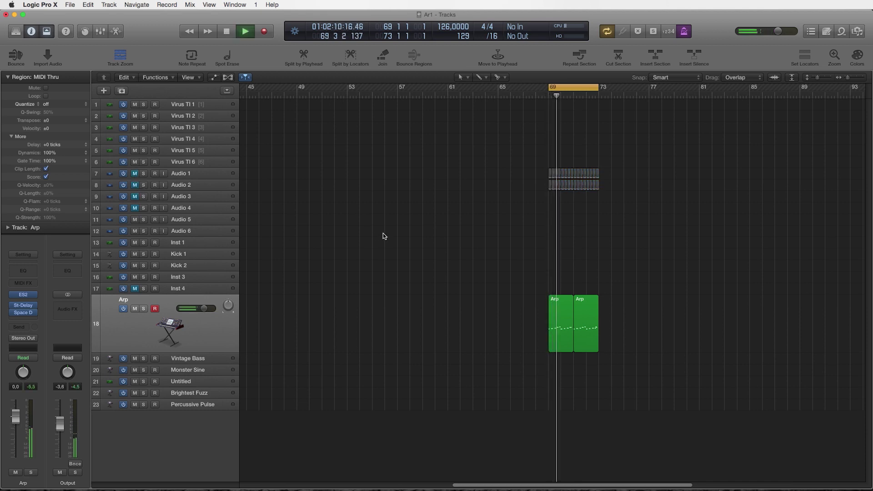
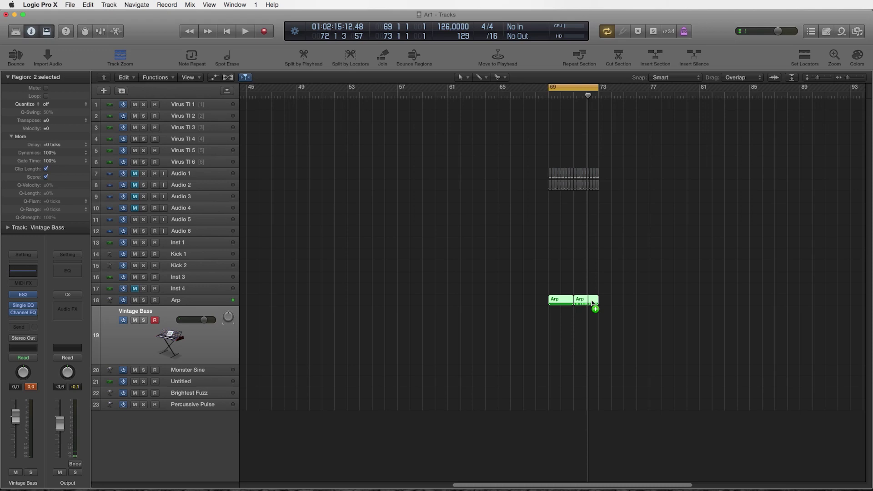
# - Copy both Arp regions to bar 73 and extend the cycle range to bar 77
pyautogui.moveTo(554, 300); pyautogui.dragTo(603, 304)
pyautogui.moveTo(597, 83); pyautogui.dragTo(649, 87)
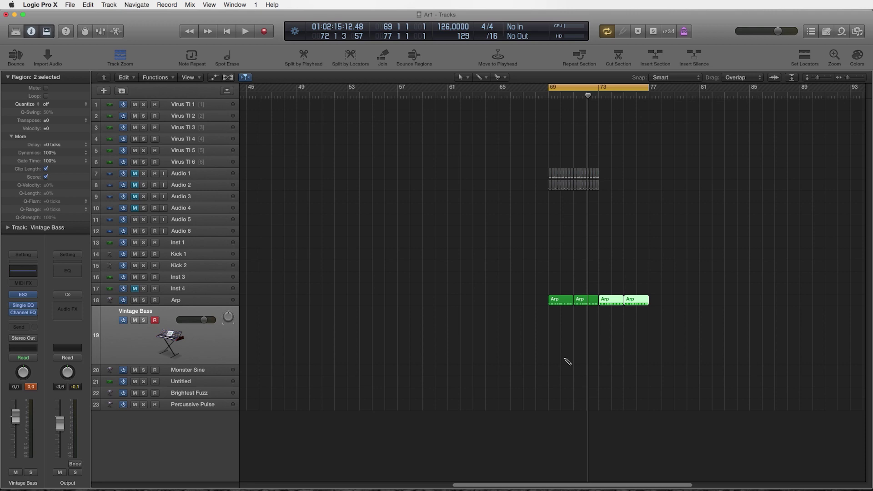
# - Create a region from bar 69 to bar 77 on the Vintage Bass track and open it in the Piano Roll
pyautogui.keyDown('super'); pyautogui.click(555, 348); pyautogui.keyUp('super')
pyautogui.moveTo(558, 359); pyautogui.dragTo(649, 363)
pyautogui.doubleClick(573, 317)
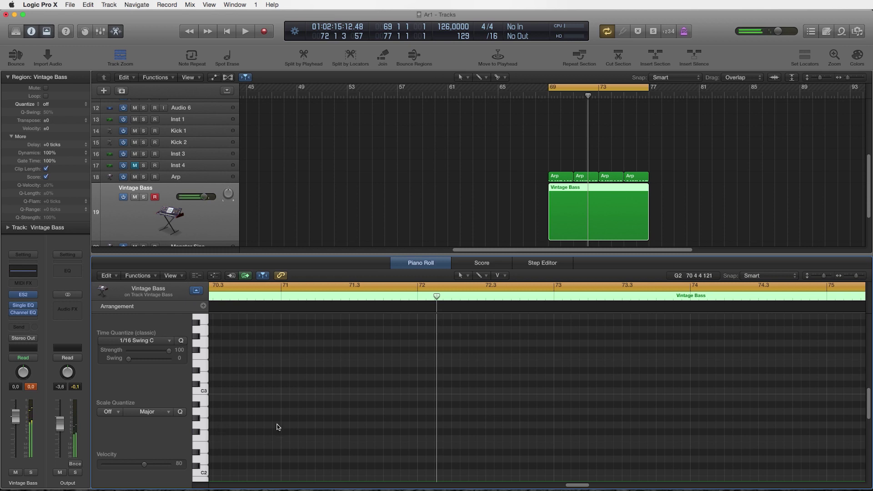
pyautogui.press('z')
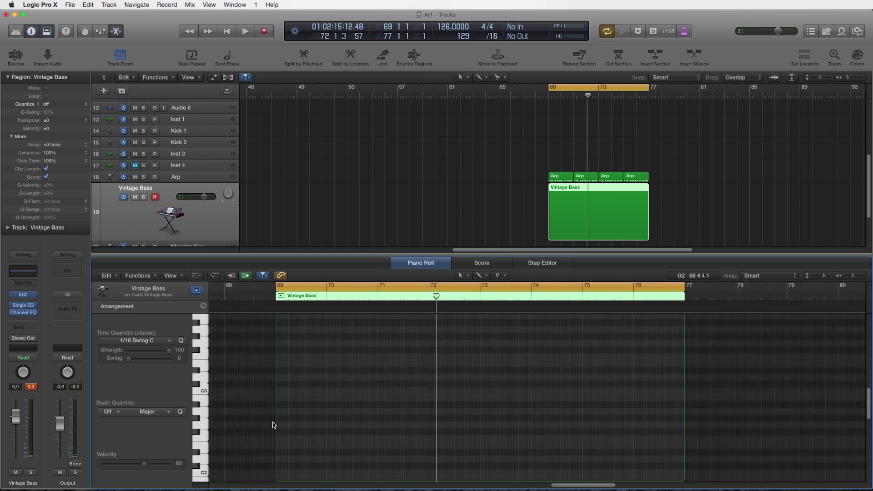
# - Add a two-bar A2 bass note at bar 69 and play it with the arpeggio
pyautogui.click(282, 413)
pyautogui.moveTo(281, 413); pyautogui.dragTo(280, 412)
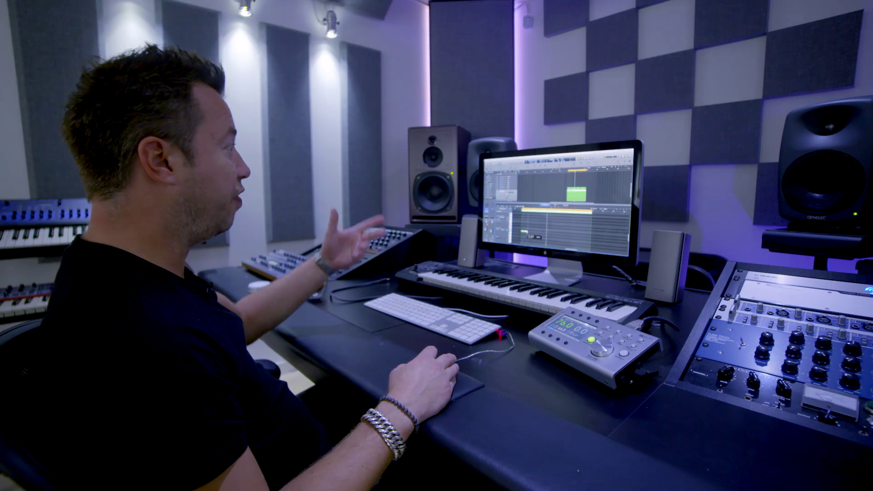
pyautogui.moveTo(281, 412); pyautogui.dragTo(377, 415)
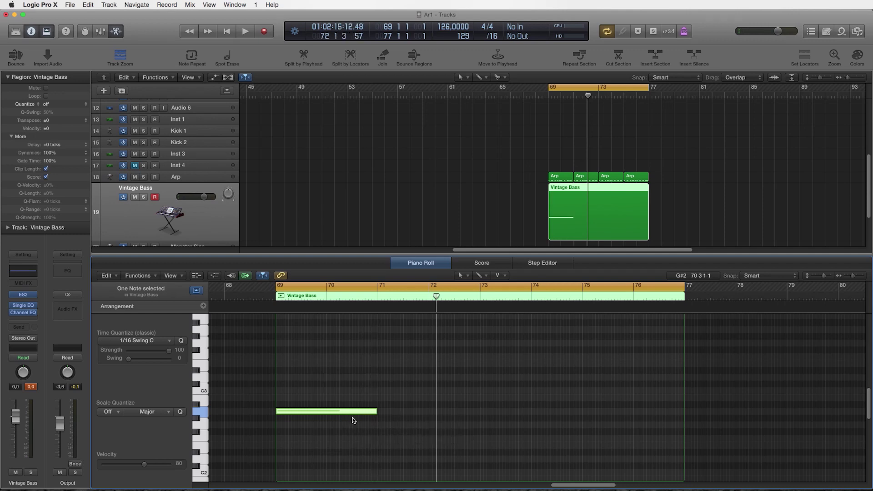
pyautogui.press('space')
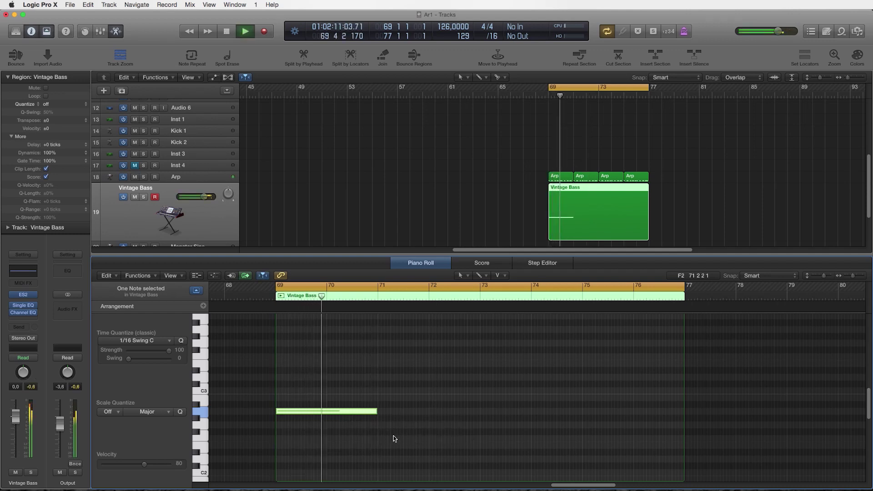
pyautogui.press('space')
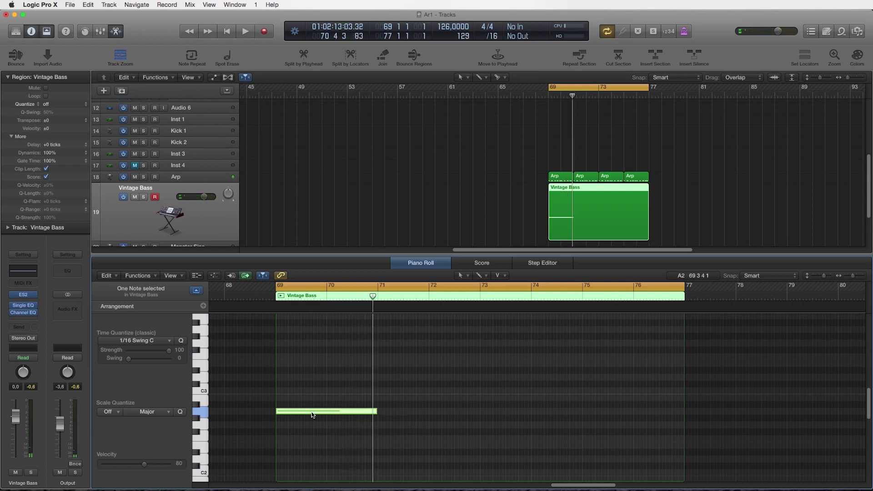
# - Copy the A2 bass note to G2 at bar 71 and play both notes with the arpeggio
pyautogui.moveTo(308, 413); pyautogui.dragTo(409, 425)
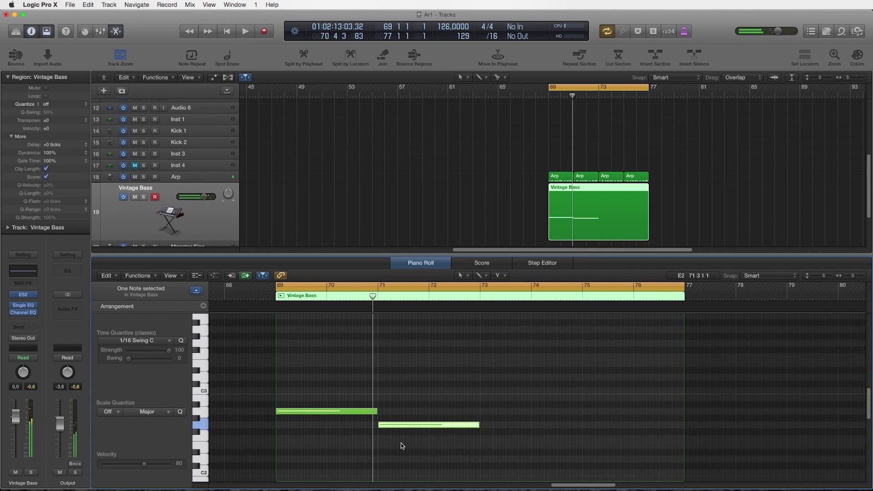
pyautogui.scroll(-3, 459, 418)
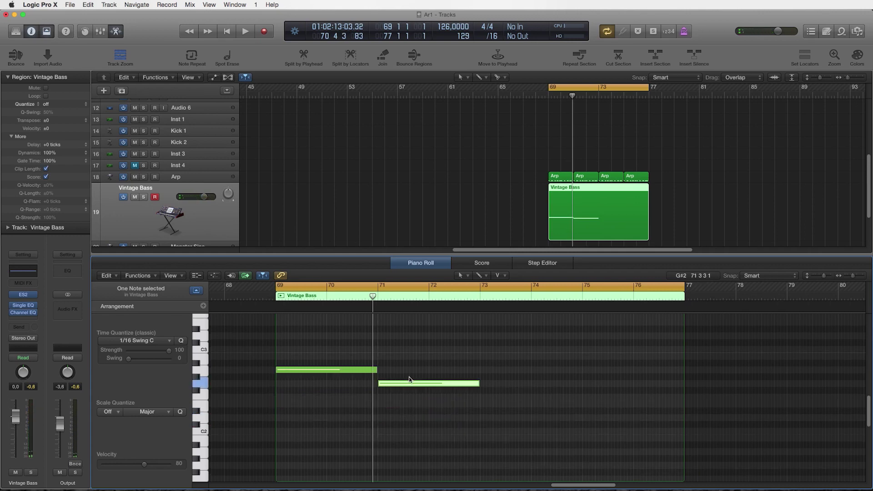
pyautogui.press('space')
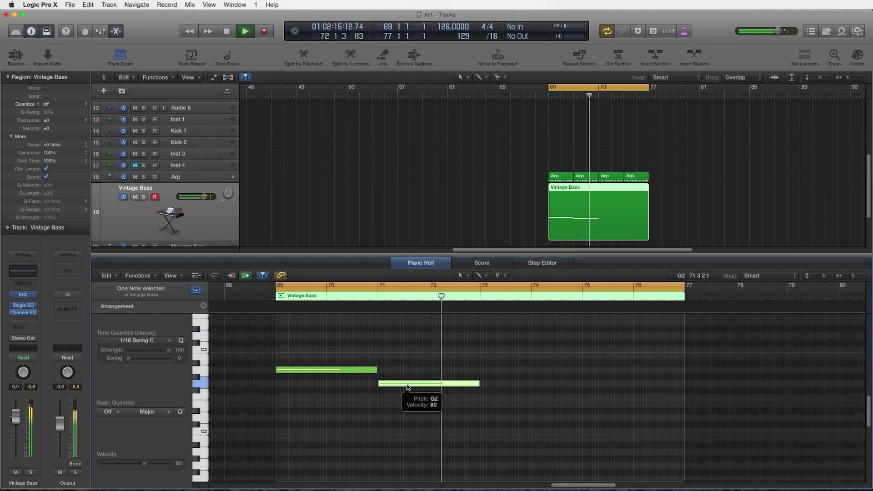
pyautogui.press('space')
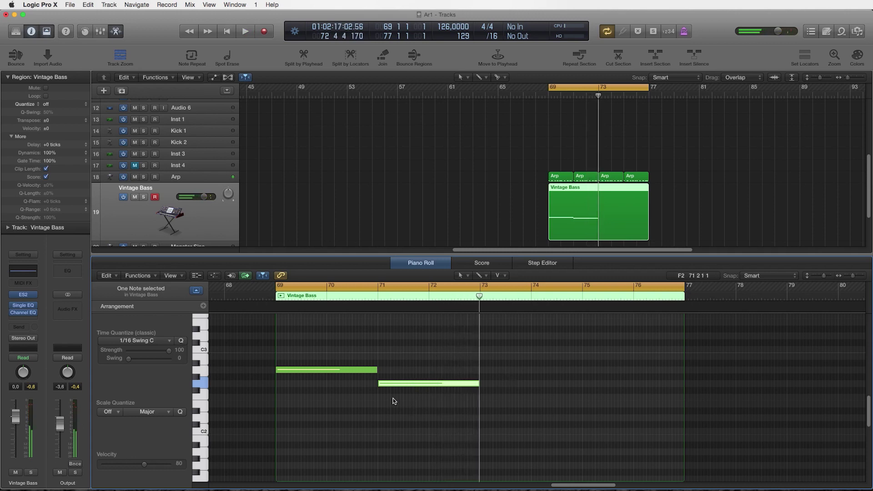
# - Copy the two-bar bass note to F2 at bar 73 and G2 at bar 75, and play the whole bass line
pyautogui.moveTo(409, 387); pyautogui.dragTo(511, 401)
pyautogui.moveTo(527, 399)
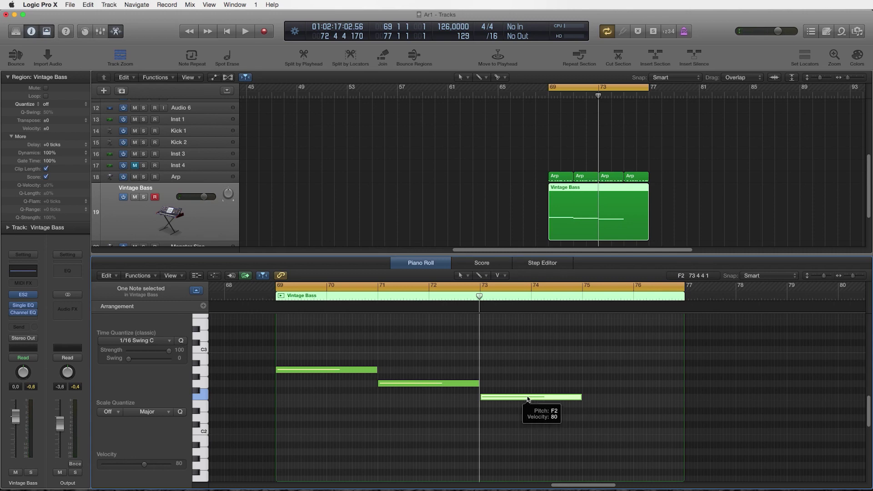
pyautogui.moveTo(527, 397); pyautogui.dragTo(615, 381)
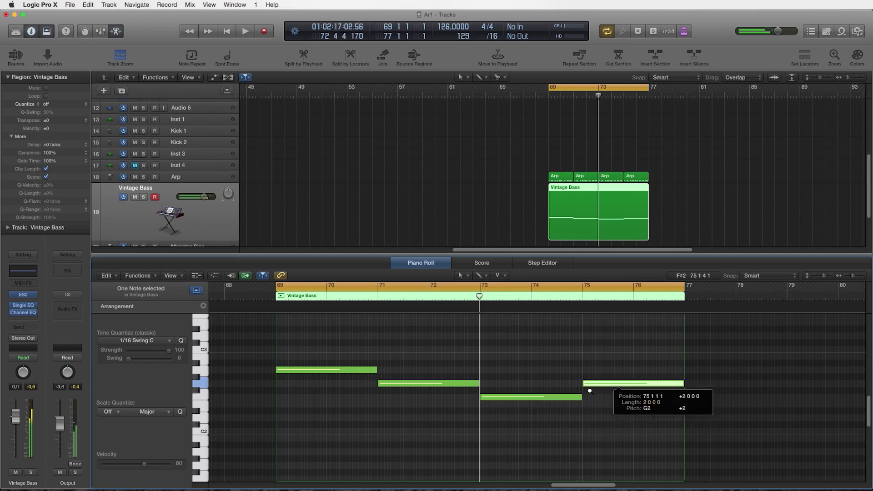
pyautogui.press('space')
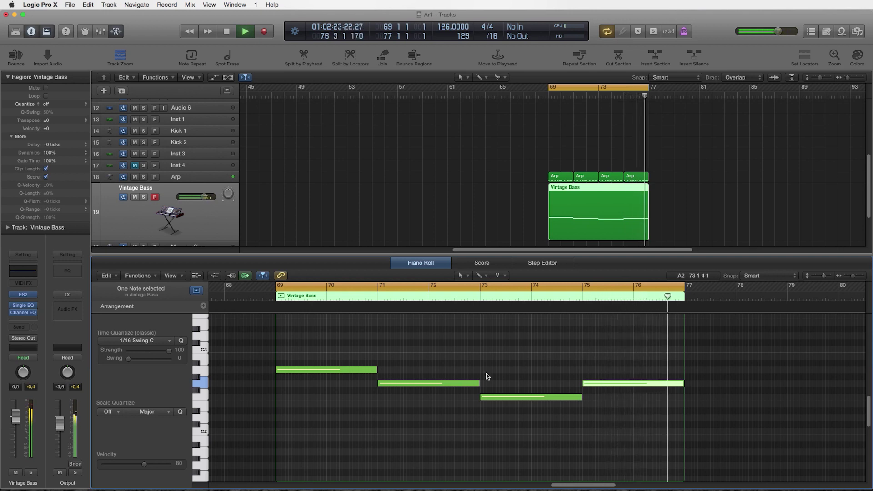
pyautogui.press('n')
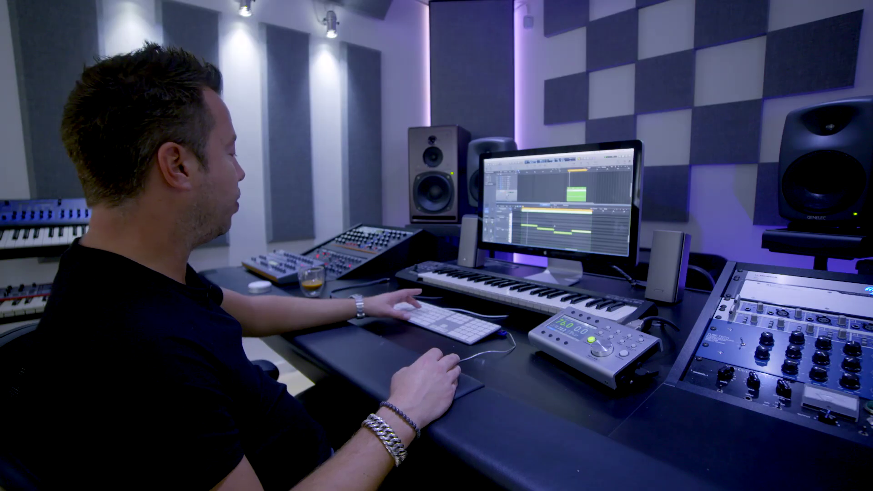
pyautogui.press('n')
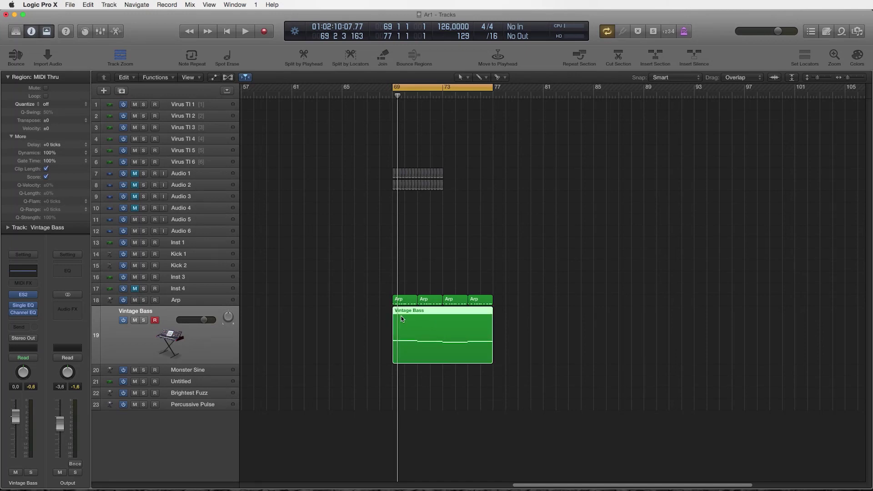
# - Copy the eight-bar Vintage Bass region from bar 69 to bar 57 on the same track, keeping the original selected for editing
pyautogui.doubleClick(432, 328)
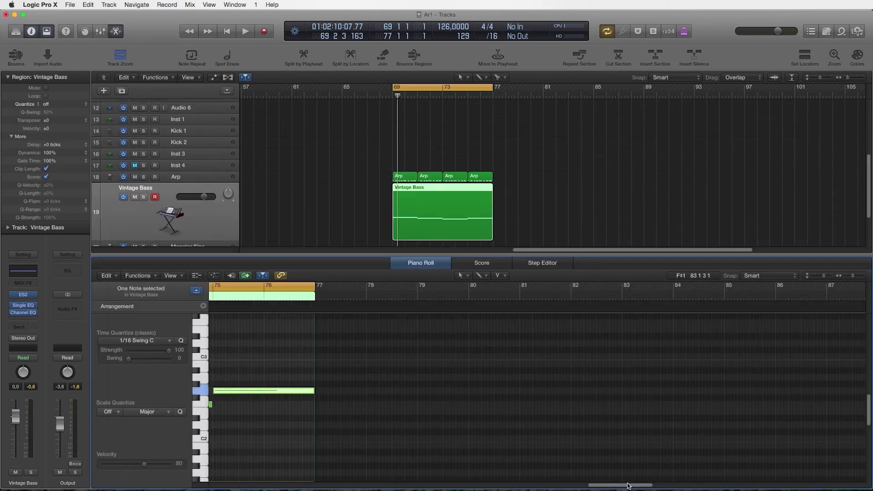
pyautogui.moveTo(618, 487); pyautogui.dragTo(538, 237)
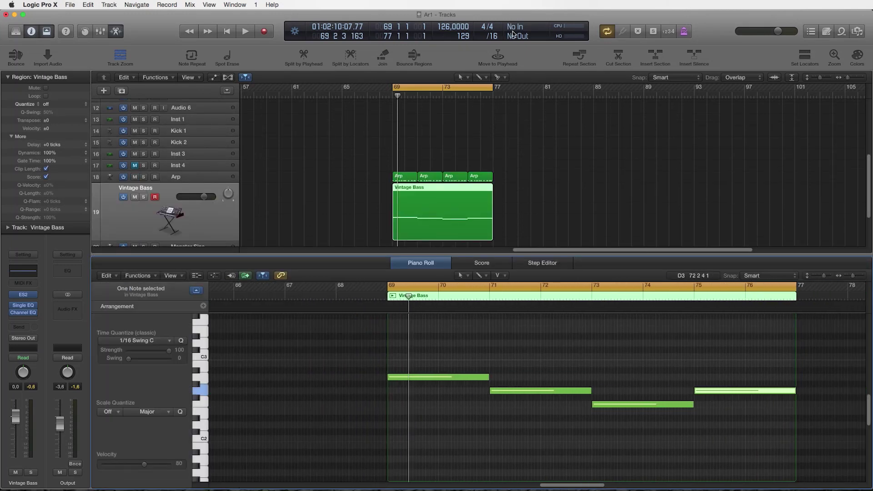
pyautogui.click(532, 196)
pyautogui.moveTo(426, 198); pyautogui.dragTo(278, 202)
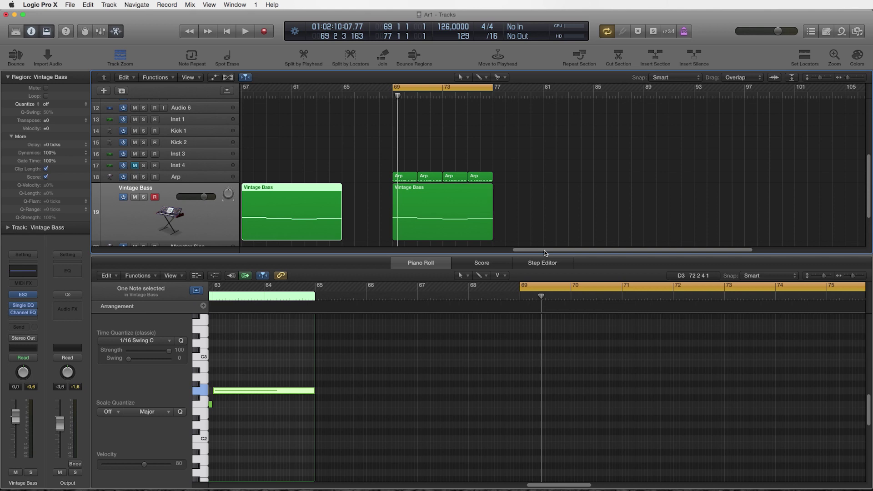
pyautogui.hscroll(-5, 546, 253)
pyautogui.click(487, 199)
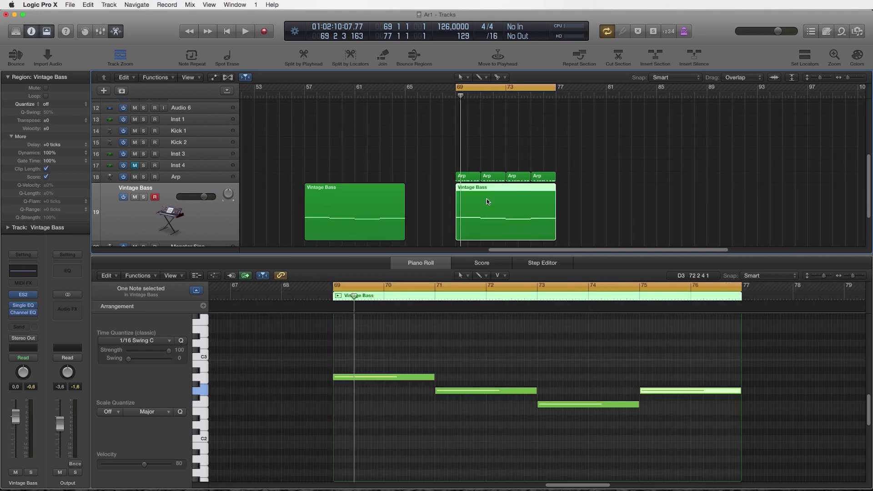
# - Move the bass notes in the bar 69 region to F2 at bar 69, D2 at bar 71 and A2 at bar 73
pyautogui.click(420, 414)
pyautogui.moveTo(355, 380); pyautogui.dragTo(356, 405)
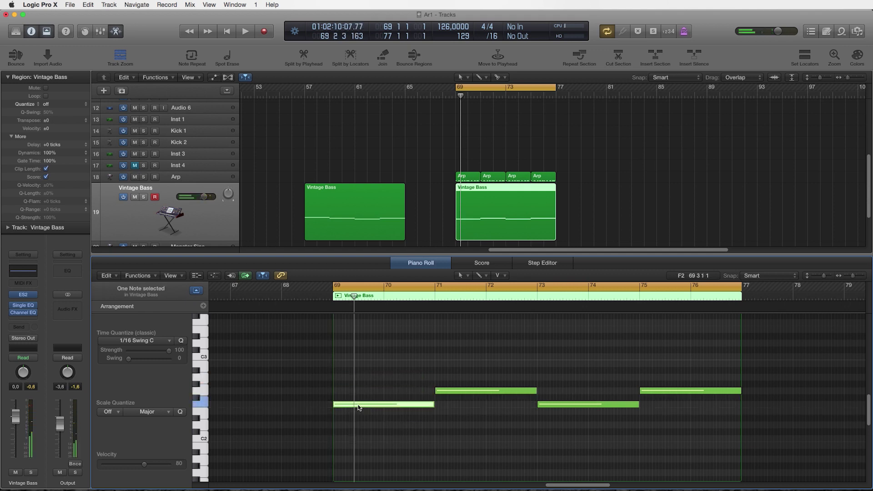
pyautogui.moveTo(446, 392); pyautogui.dragTo(453, 427)
pyautogui.moveTo(559, 408); pyautogui.dragTo(555, 379)
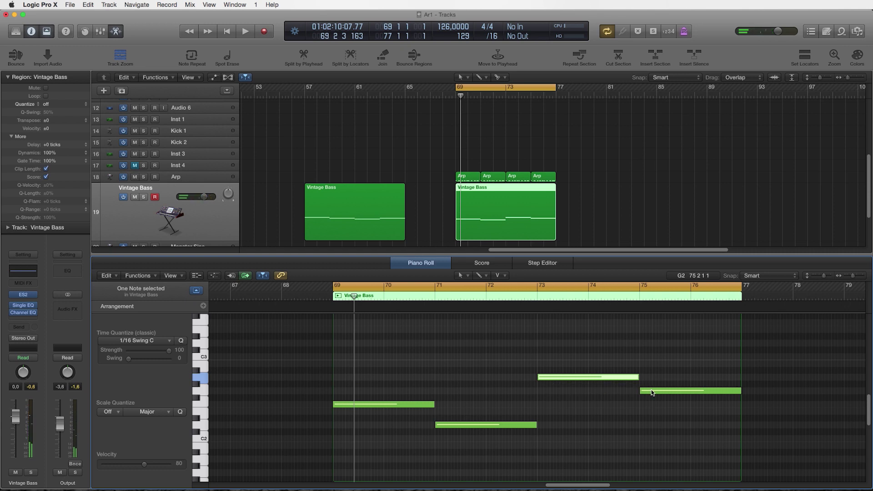
pyautogui.click(650, 392)
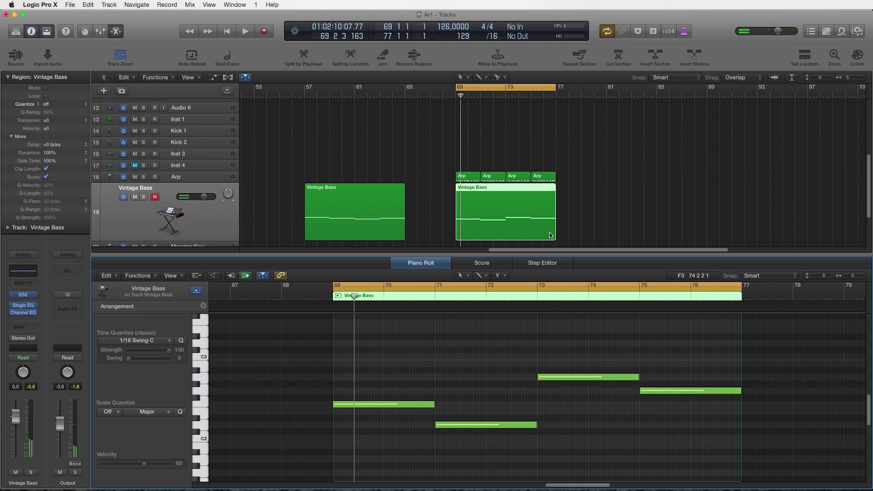
pyautogui.press('e')
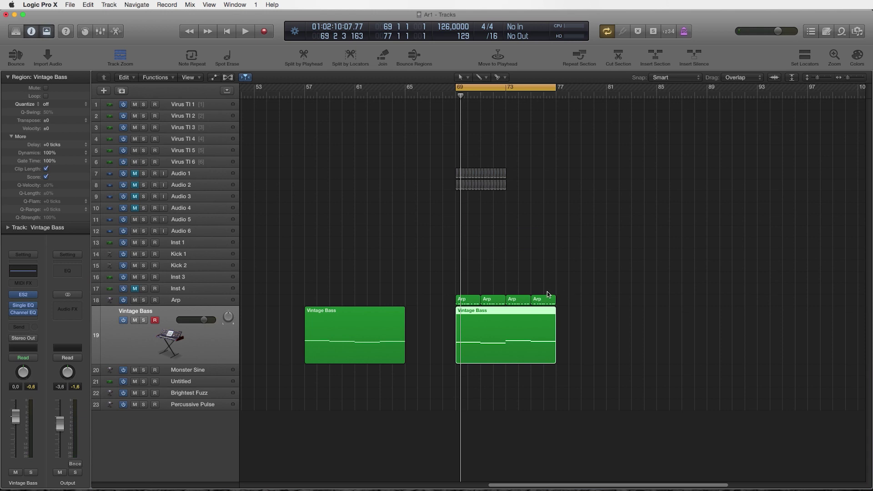
# - Open the Vintage Bass region at bar 69 in the Piano Roll and play its bass line with the arpeggio
pyautogui.moveTo(595, 299); pyautogui.dragTo(438, 305)
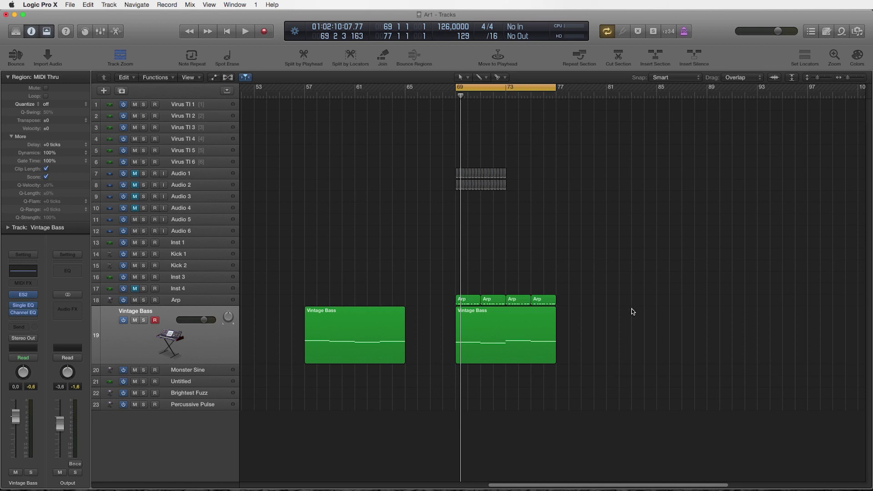
pyautogui.doubleClick(511, 324)
pyautogui.scroll(-1, 525, 331)
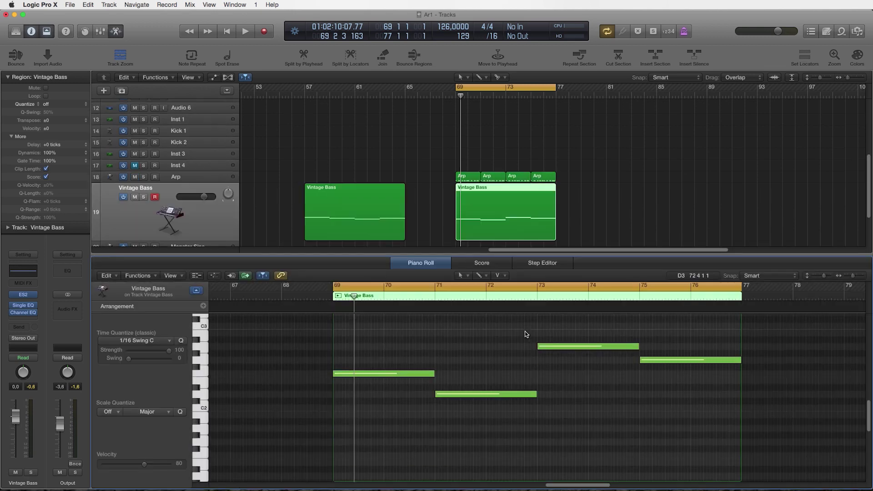
pyautogui.press('space')
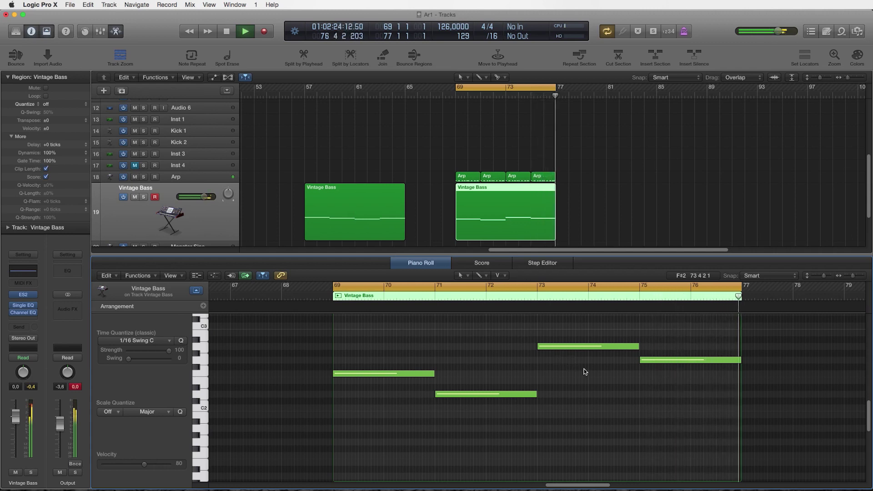
pyautogui.press('space')
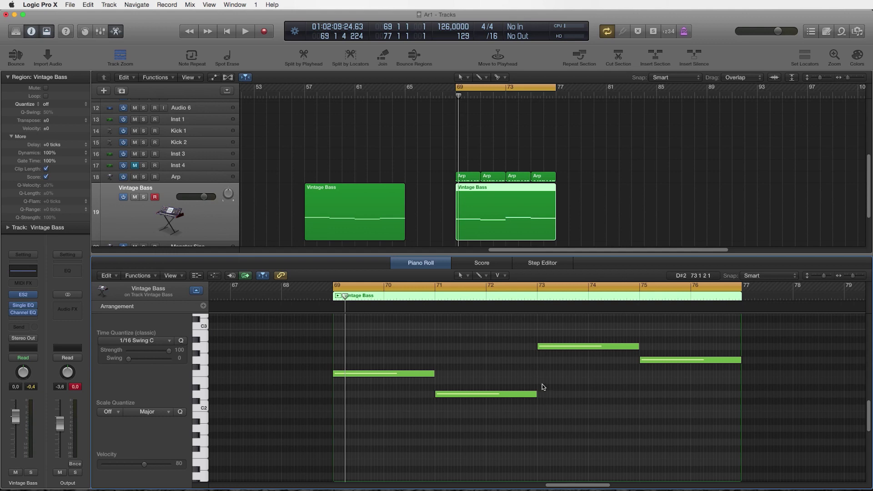
# - Copy the Vintage Bass region at bar 69 to the Untitled track and play the copy with its notes open in the Piano Roll
pyautogui.scroll(-2, 480, 222)
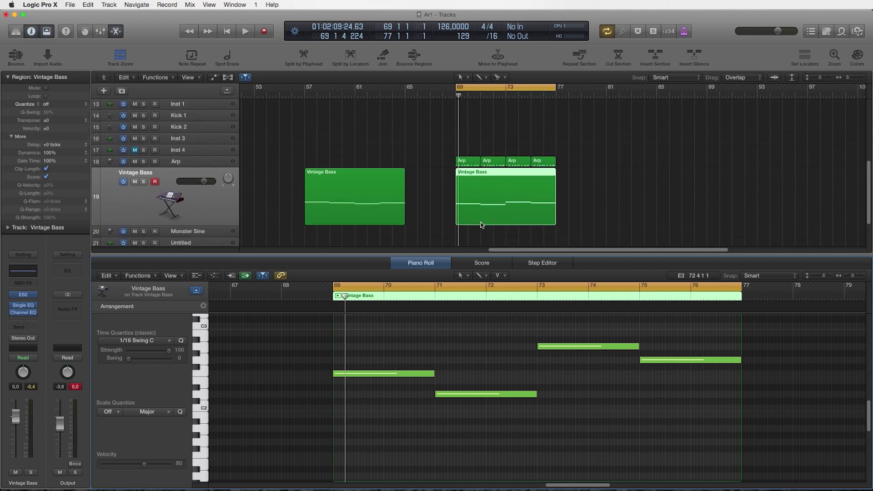
pyautogui.press('e')
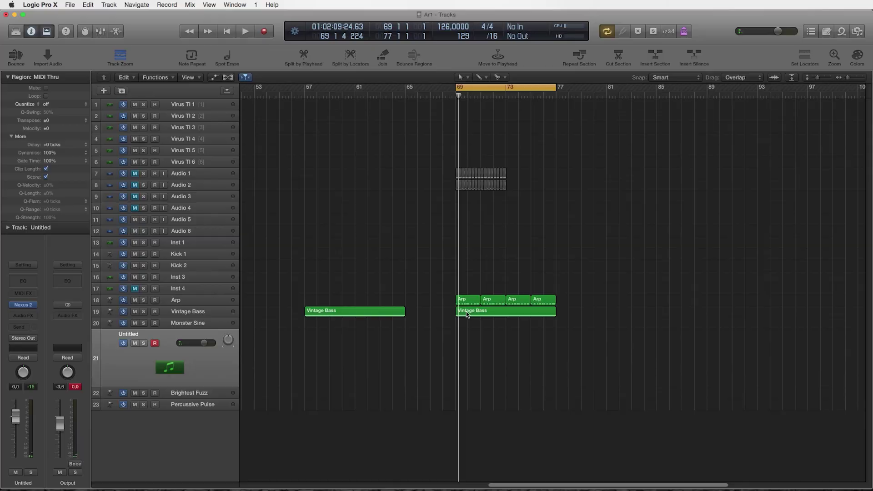
pyautogui.click(467, 312)
pyautogui.moveTo(466, 336); pyautogui.dragTo(481, 349)
pyautogui.click(466, 344)
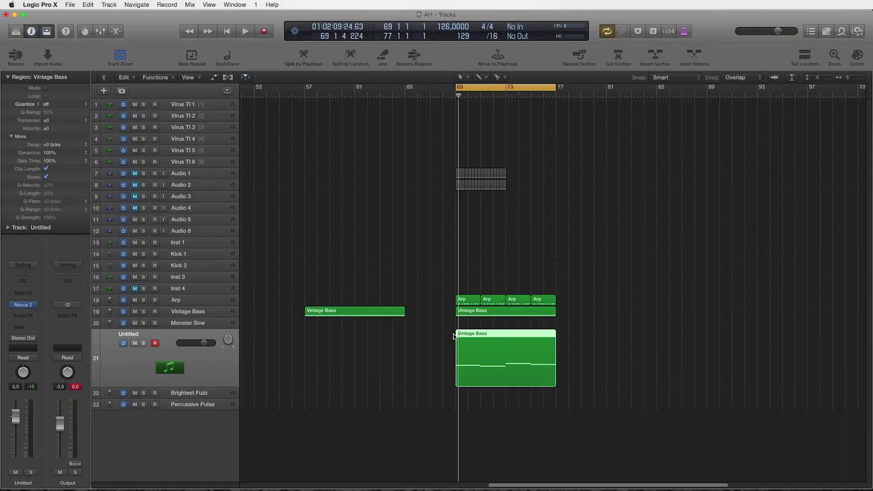
pyautogui.doubleClick(476, 335)
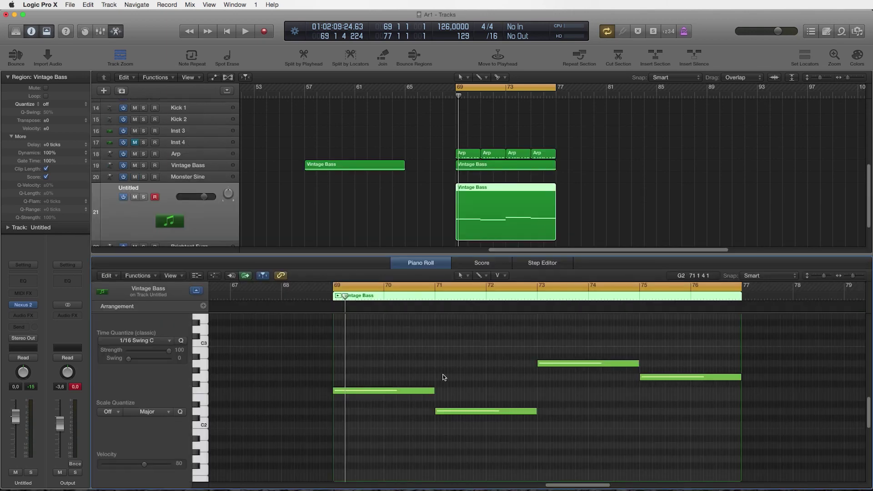
pyautogui.press('space')
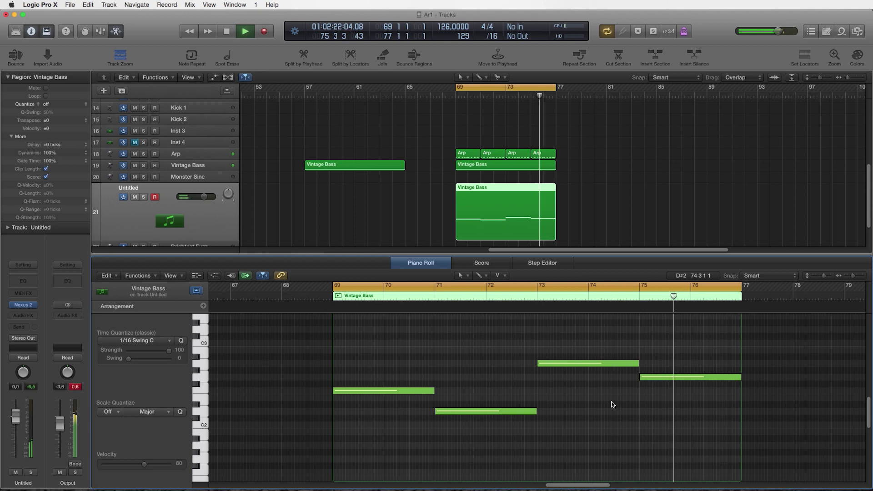
pyautogui.press('space')
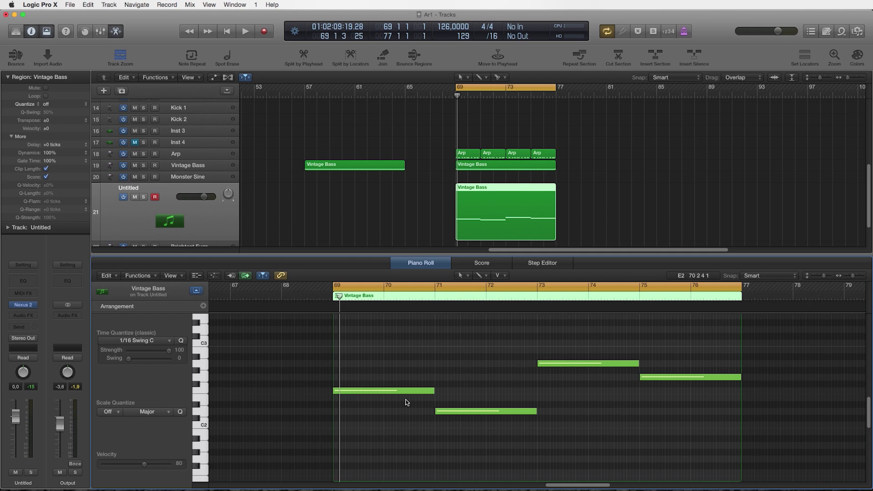
# - Copy the F2 note at bar 69 up to A2 in the Untitled track's region and play the harmony
pyautogui.moveTo(391, 391)
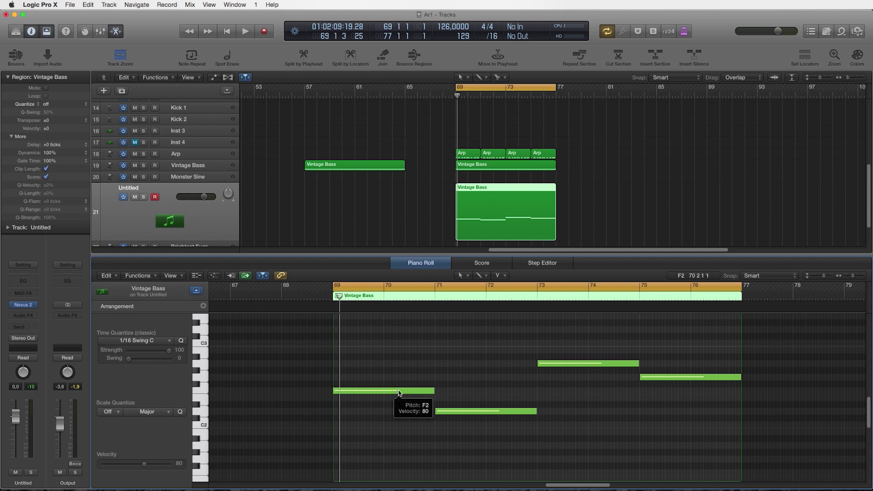
pyautogui.moveTo(360, 394); pyautogui.dragTo(362, 364)
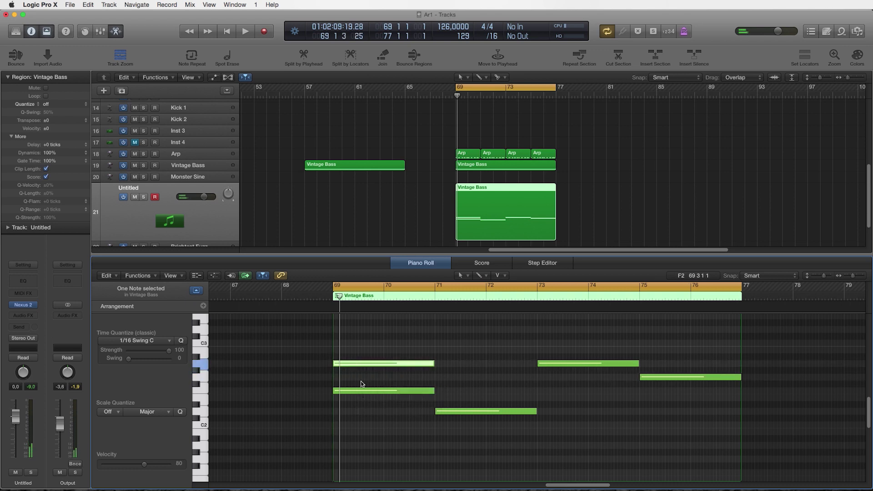
pyautogui.click(364, 374)
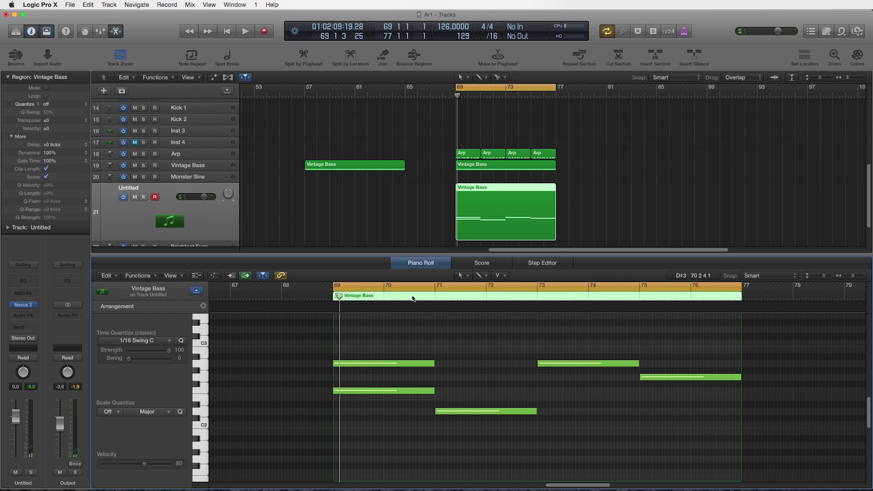
pyautogui.press('space')
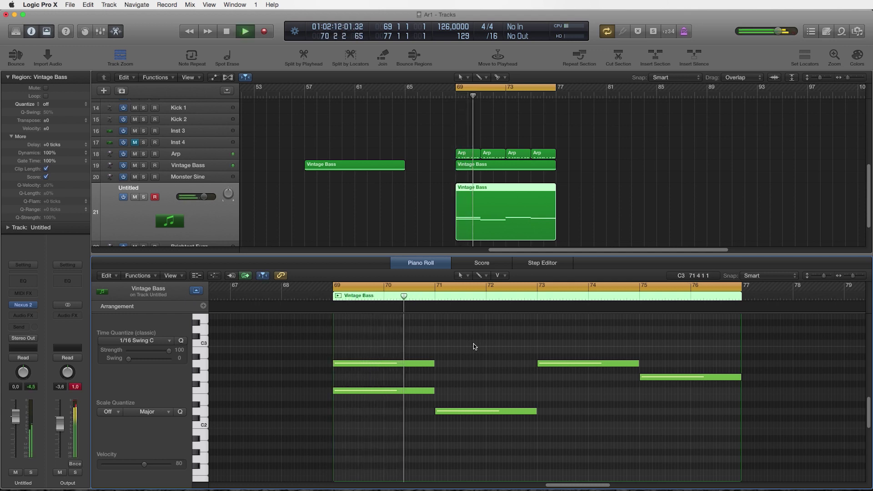
pyautogui.press('space')
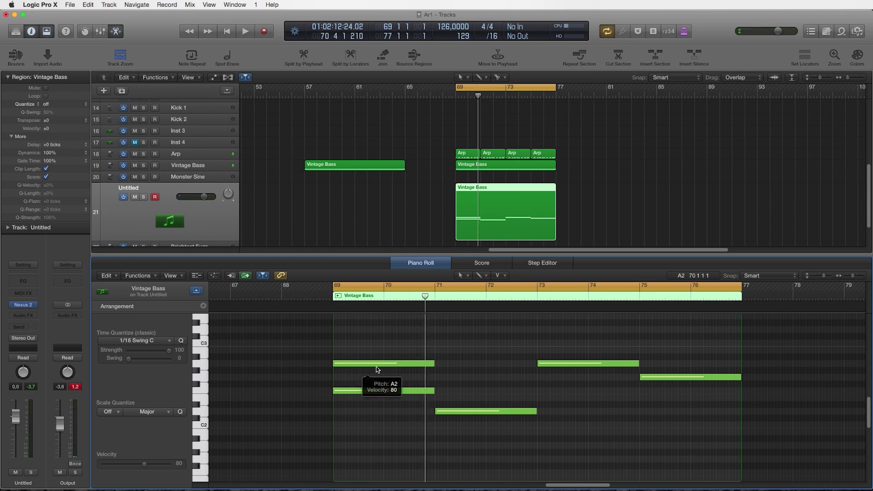
# - Copy the upper A2 note from bar 69 to G2 at bar 71 and play the two harmonies
pyautogui.moveTo(367, 366); pyautogui.dragTo(469, 380)
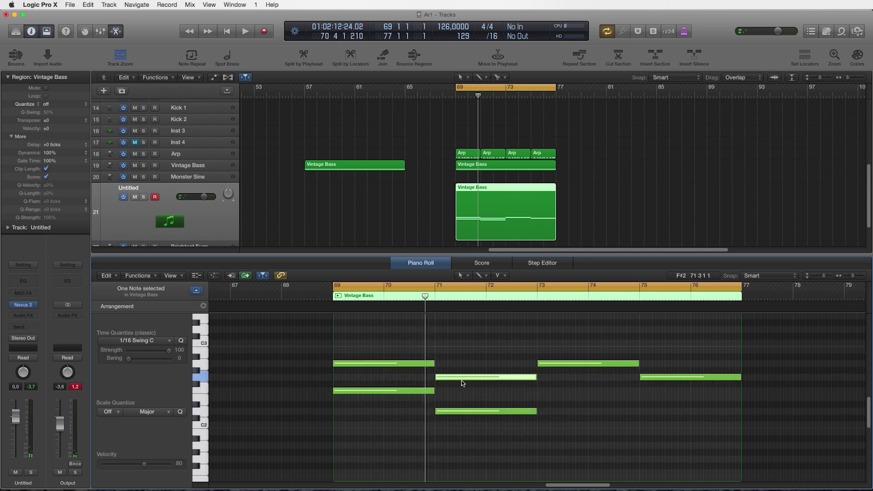
pyautogui.press('space')
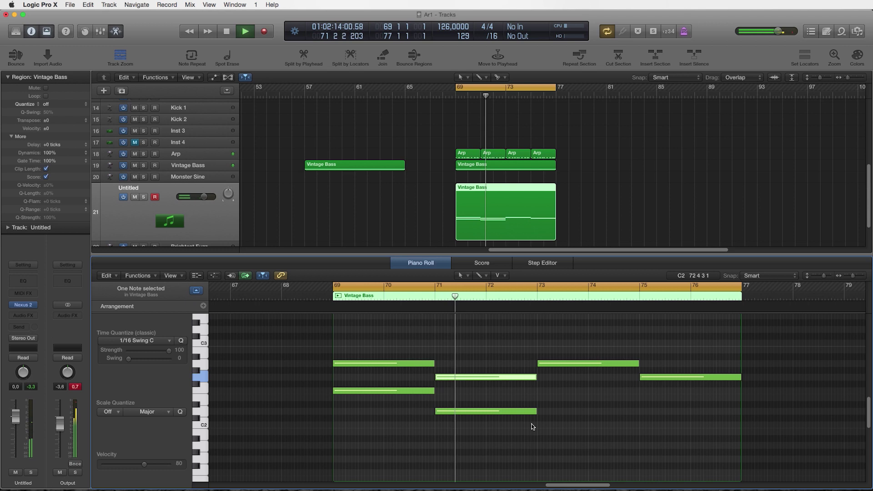
pyautogui.scroll(3, 555, 398)
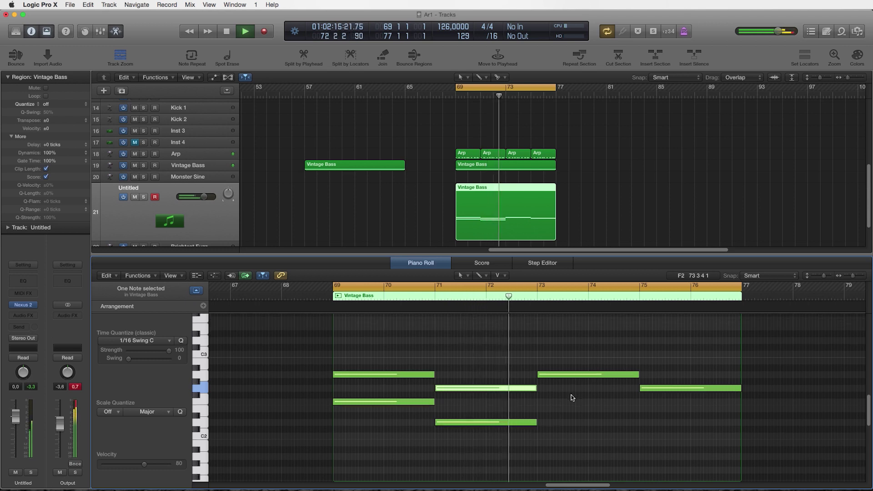
pyautogui.press('space')
# - Copy the A2 note at bar 73 up to C3, copy that note to B2 at bar 75, and play the progression
pyautogui.moveTo(551, 392); pyautogui.dragTo(550, 374)
pyautogui.press('space')
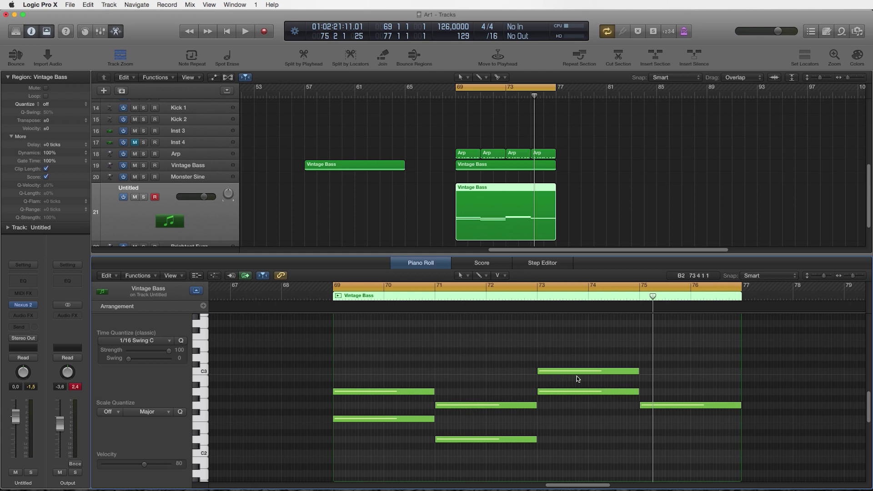
pyautogui.moveTo(568, 485); pyautogui.dragTo(575, 485)
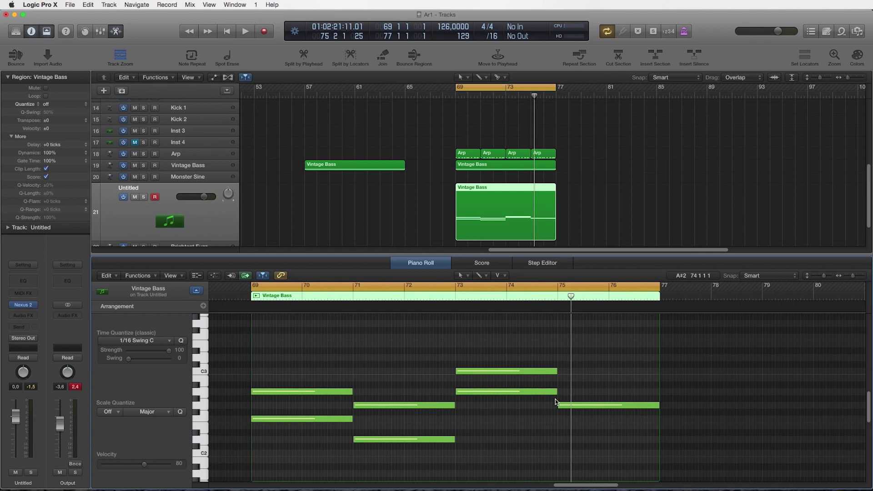
pyautogui.moveTo(501, 371); pyautogui.dragTo(601, 376)
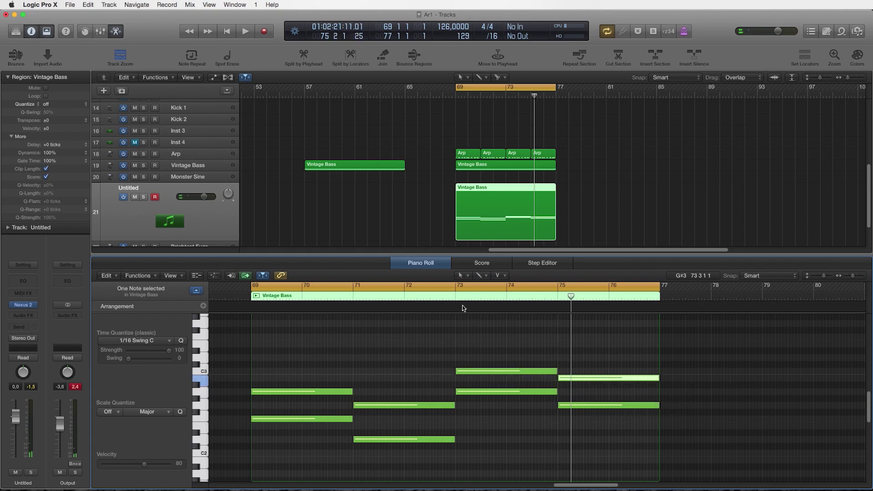
pyautogui.click(448, 298)
pyautogui.press('space')
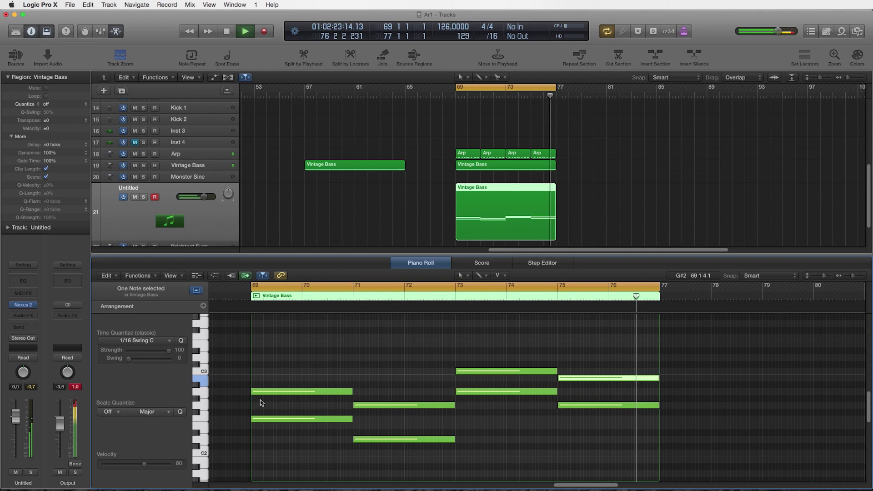
pyautogui.press('space')
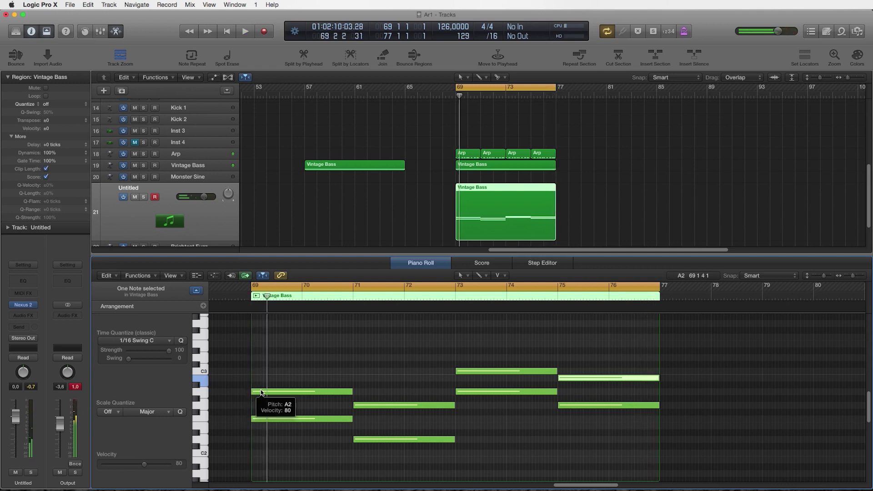
# - Copy the A2 note at bar 69 up to C3 as a third chord tone and play the chord
pyautogui.click(267, 393)
pyautogui.moveTo(271, 388); pyautogui.dragTo(271, 368)
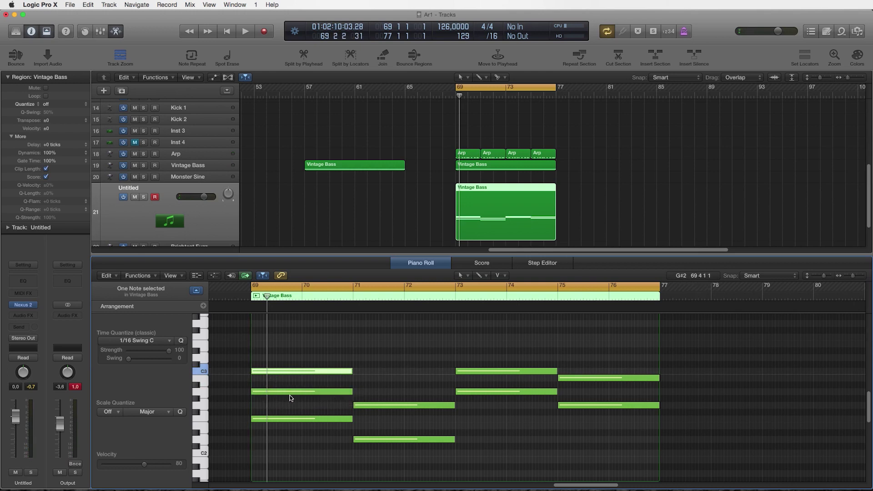
pyautogui.press('space')
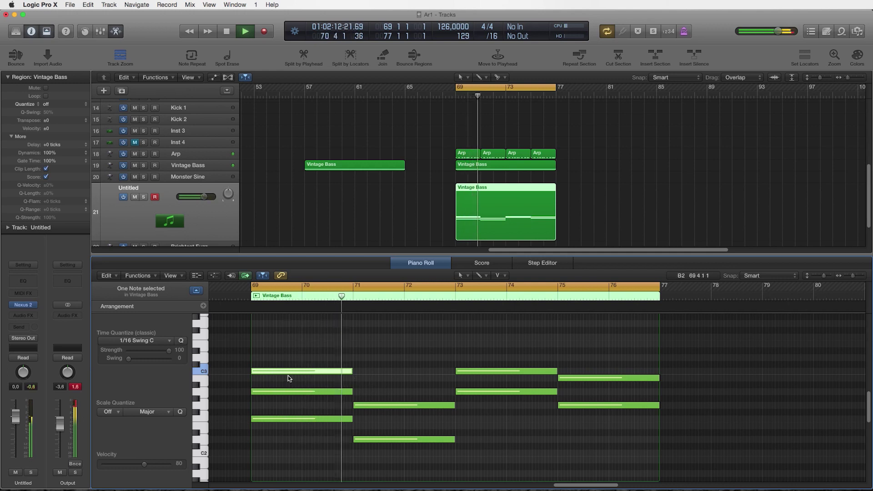
pyautogui.press('space')
# - Copy the C3 note from bar 69 to A2 at bar 71 and audition the other notes of that chord
pyautogui.moveTo(288, 376); pyautogui.dragTo(361, 403)
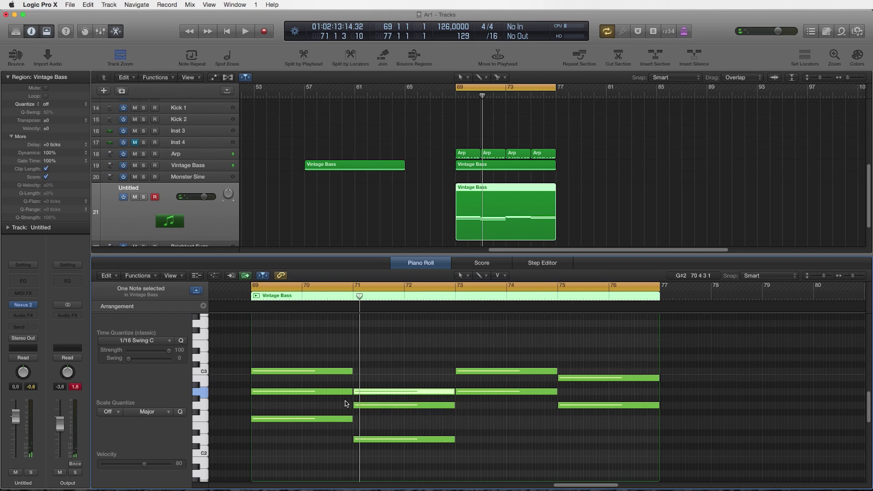
pyautogui.click(368, 440)
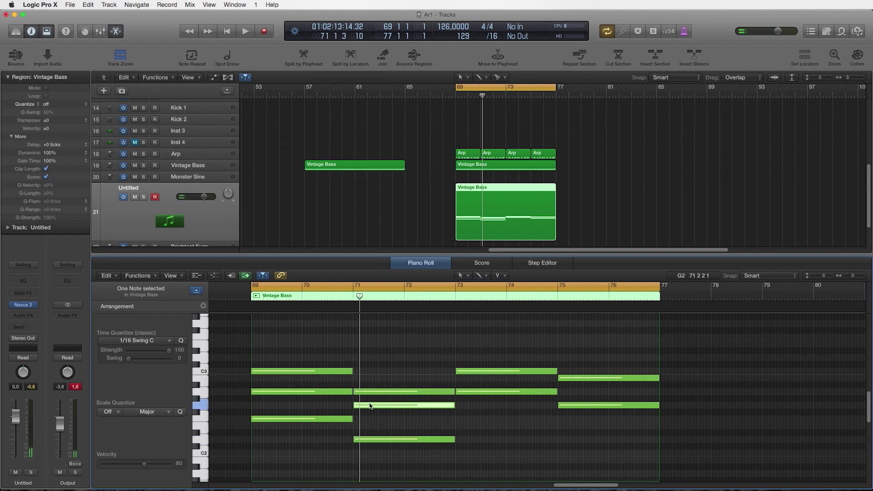
# - Play the arrangement from the three-note chord at bar 71 through to bar 73
pyautogui.click(371, 394)
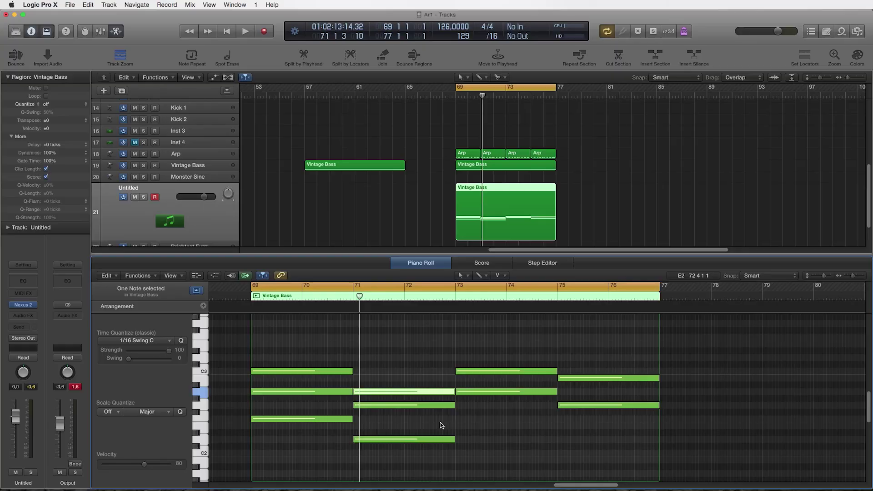
pyautogui.press('space')
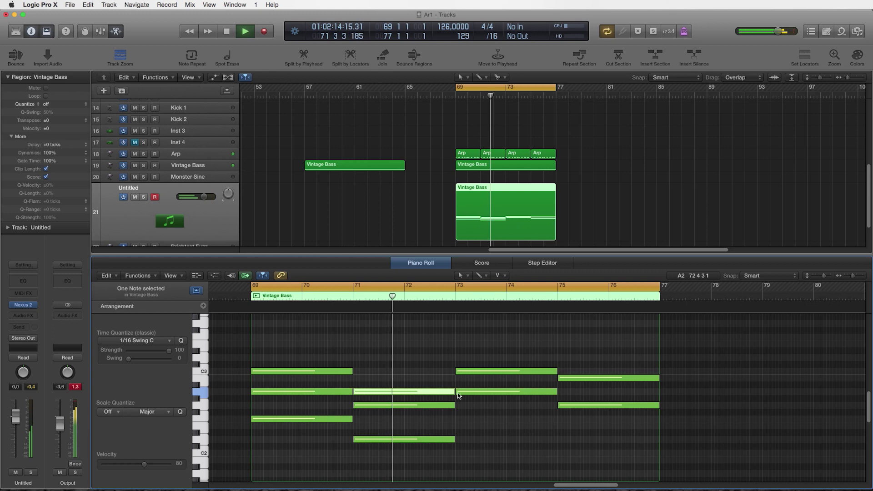
pyautogui.scroll(3, 469, 389)
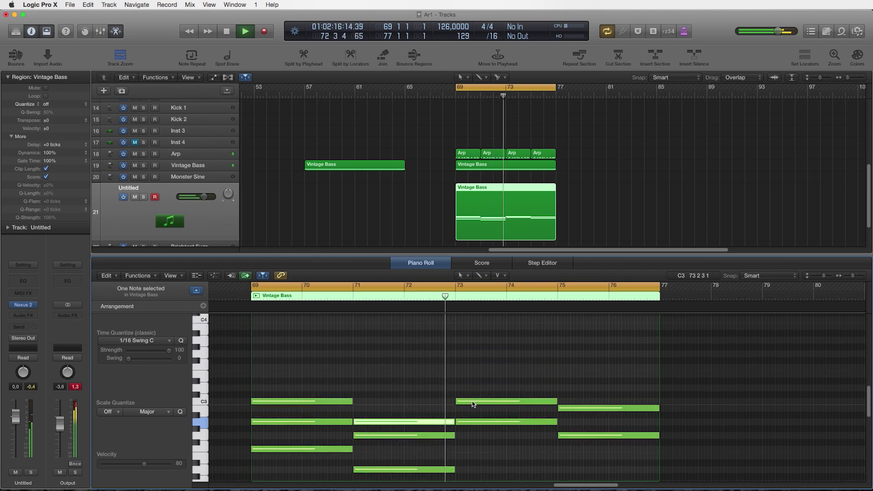
pyautogui.press('space')
# - Copy the C3 note at bar 73 up to D3, play the chord, and copy that note to E3 at bar 75
pyautogui.click(469, 402)
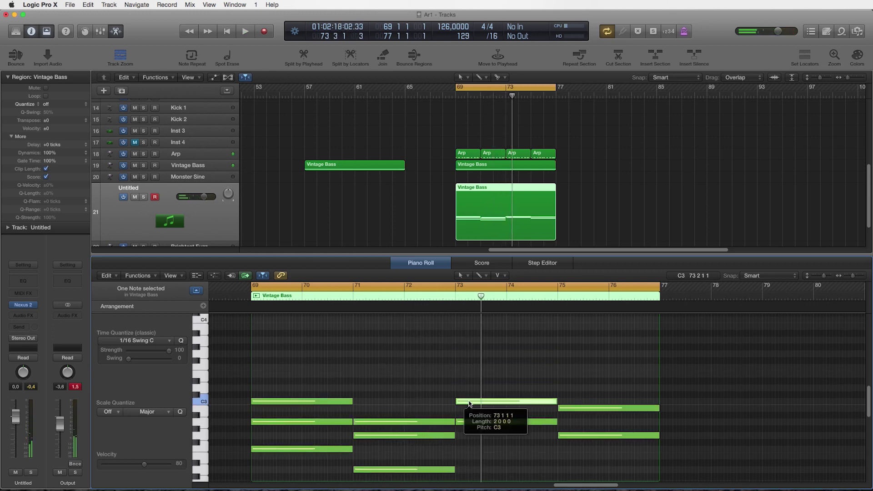
pyautogui.moveTo(470, 402); pyautogui.dragTo(471, 389)
pyautogui.doubleClick(443, 297)
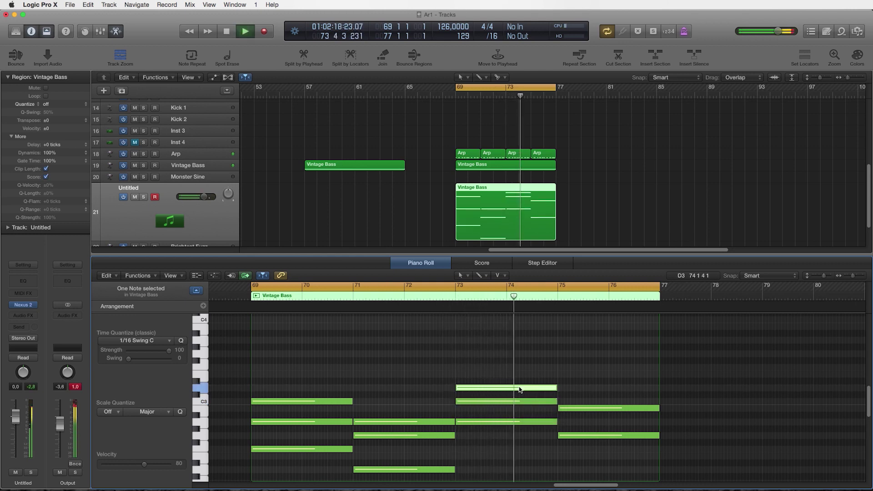
pyautogui.moveTo(493, 388); pyautogui.dragTo(487, 386)
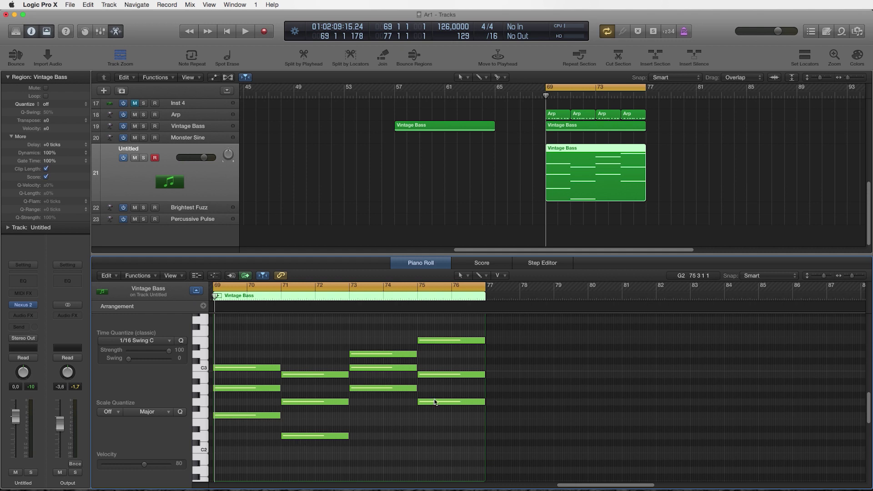
# - Raise the G2 note at bar 71 to A2 and the B2 note to D3, and play the progression
pyautogui.moveTo(296, 399); pyautogui.dragTo(294, 387)
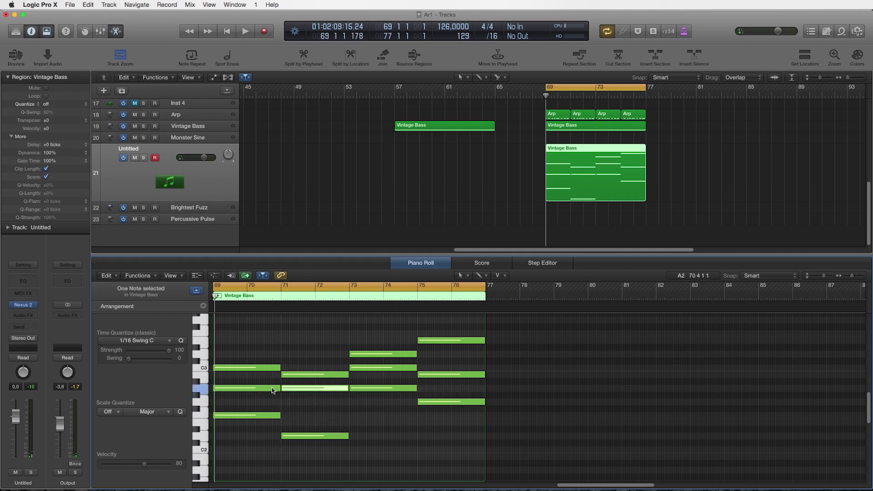
pyautogui.press('space')
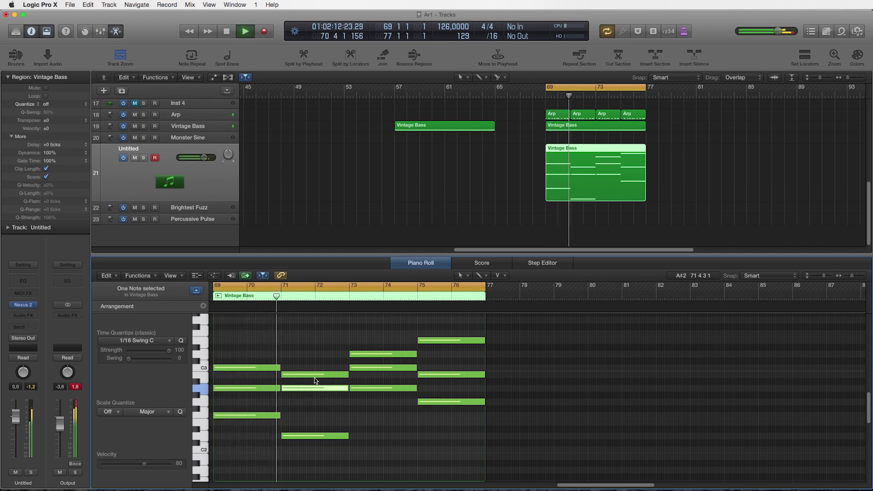
pyautogui.press('space')
pyautogui.moveTo(295, 373); pyautogui.dragTo(296, 354)
pyautogui.press('space')
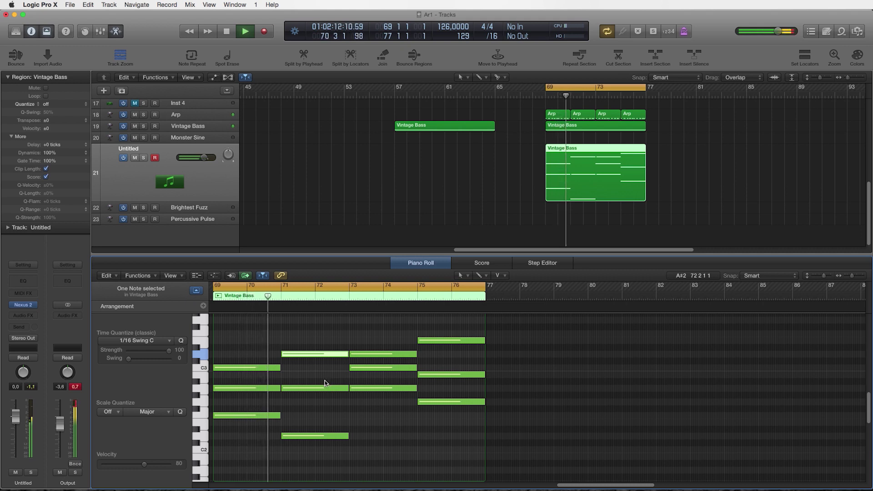
pyautogui.click(354, 375)
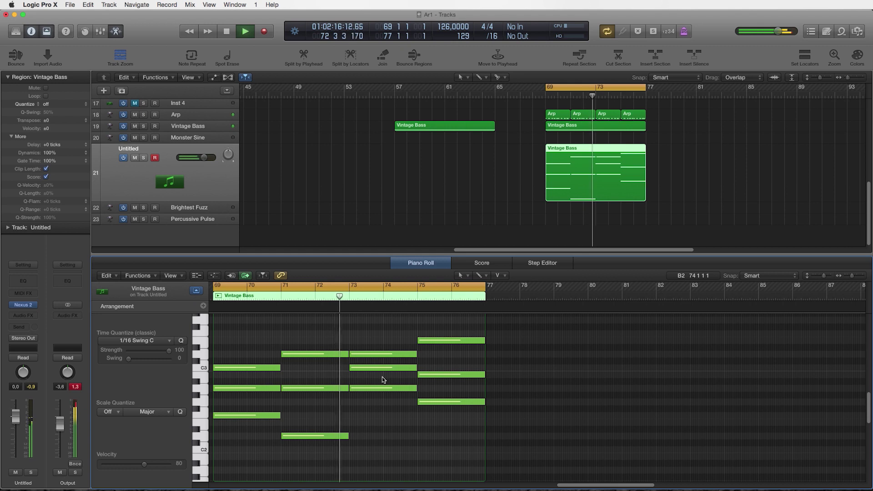
# - Move the top D3 note of the chord at bar 73 up to E3 and play the loop
pyautogui.scroll(1, 377, 380)
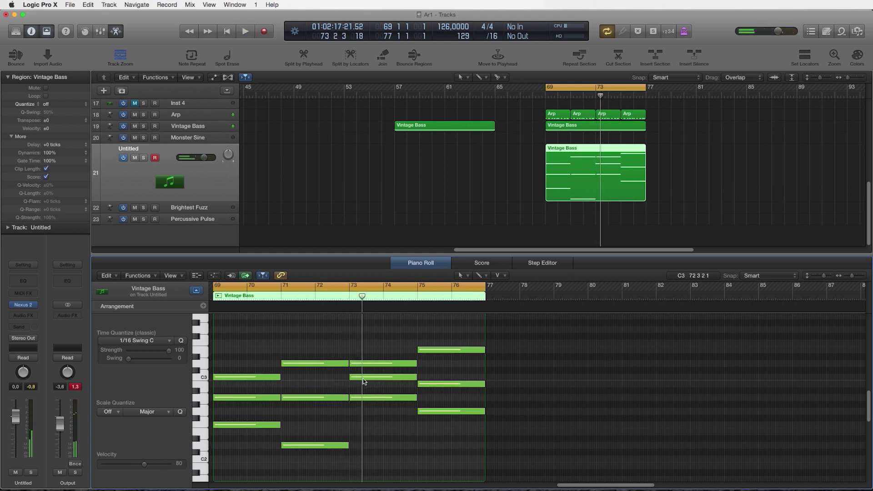
pyautogui.moveTo(367, 364); pyautogui.dragTo(368, 355)
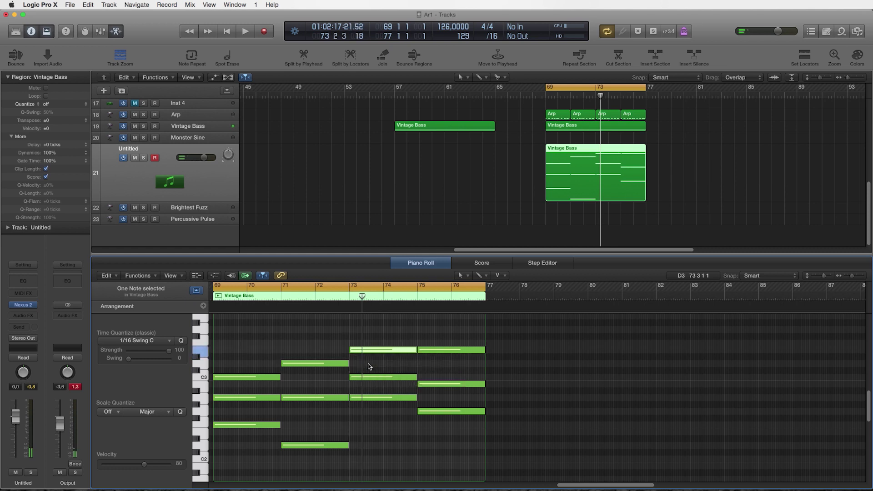
pyautogui.press('space')
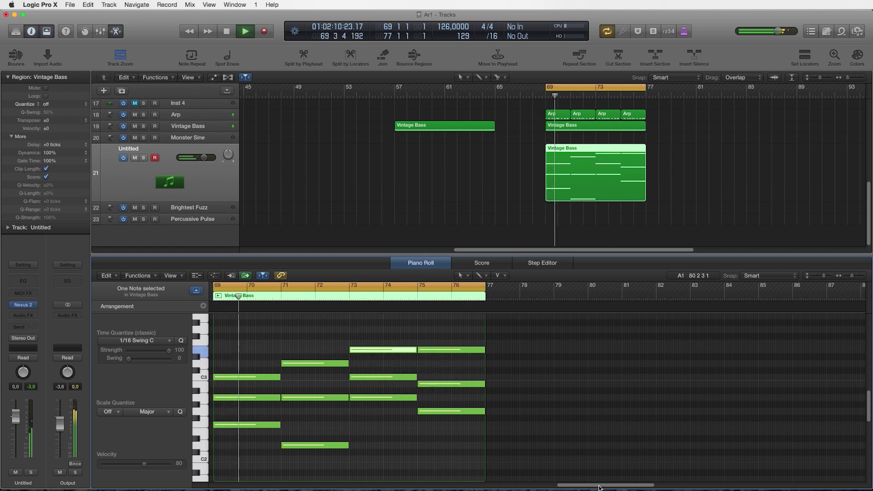
pyautogui.hscroll(2, 500, 460)
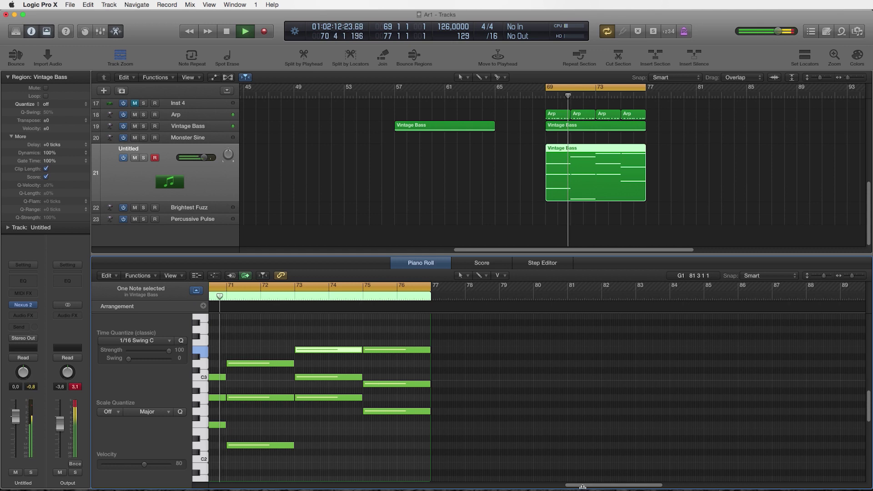
pyautogui.moveTo(579, 486); pyautogui.dragTo(562, 486)
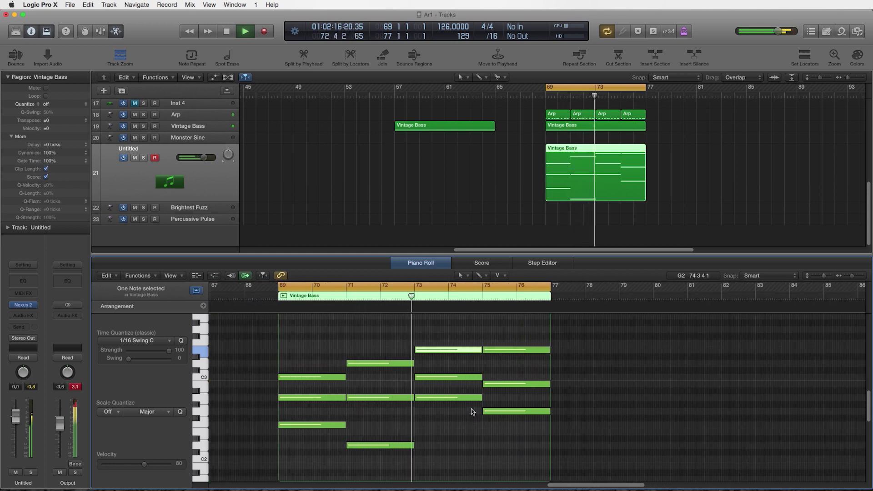
# - Lower the top E3 note of the chord at bar 75 to D3 and play the progression
pyautogui.press('space')
pyautogui.click(496, 353)
pyautogui.moveTo(496, 354); pyautogui.dragTo(496, 367)
pyautogui.press('space')
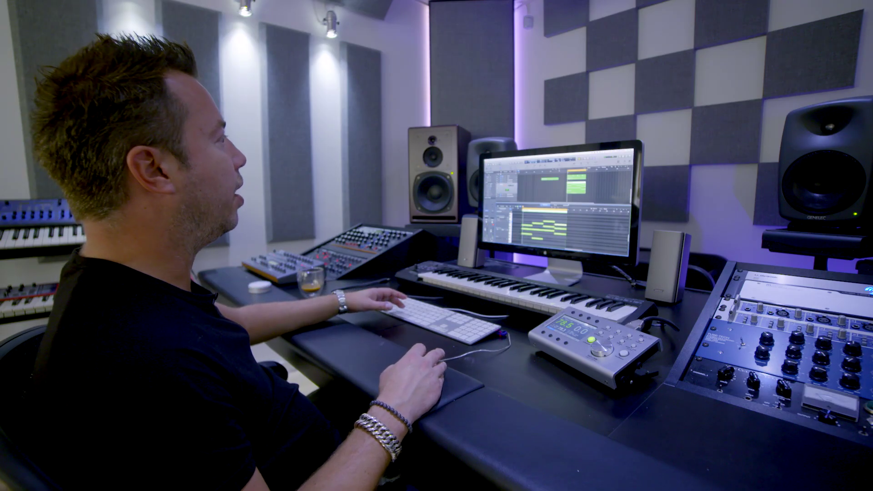
# - Create an eight-bar region at bar 69 on the Brightest Fuzz track and look at its ES2 synth settings
pyautogui.press('e')
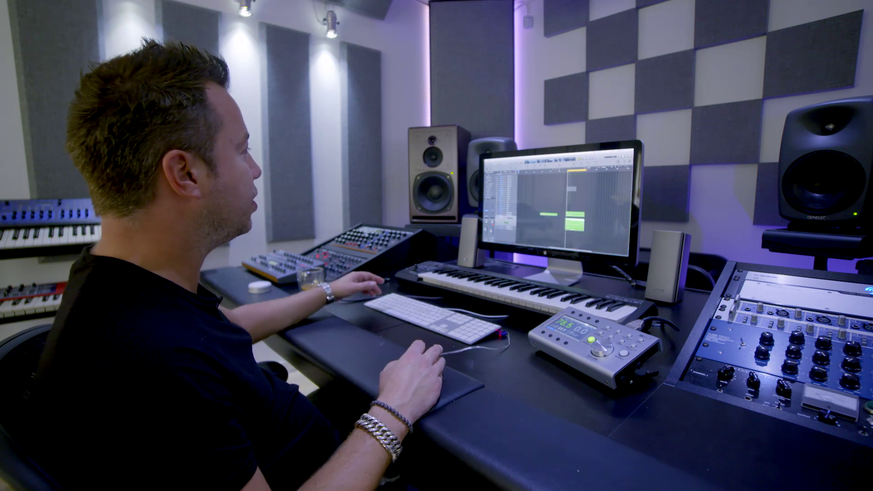
pyautogui.hscroll(2, 559, 204)
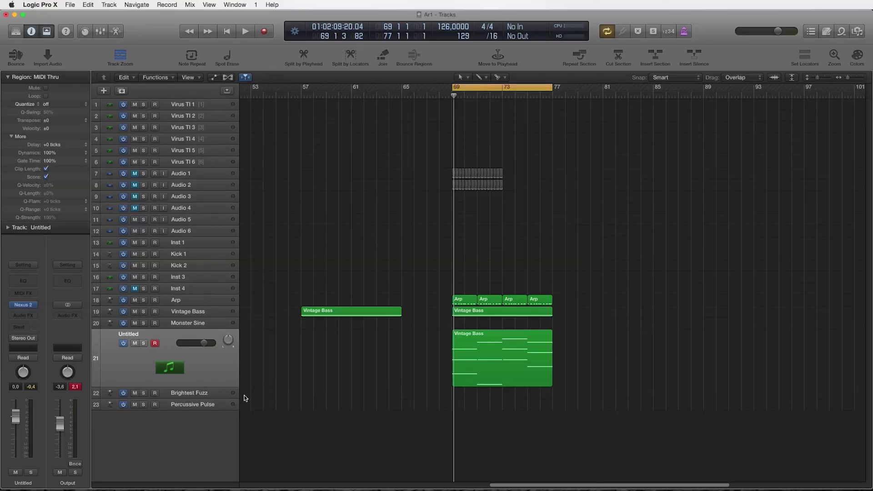
pyautogui.click(214, 395)
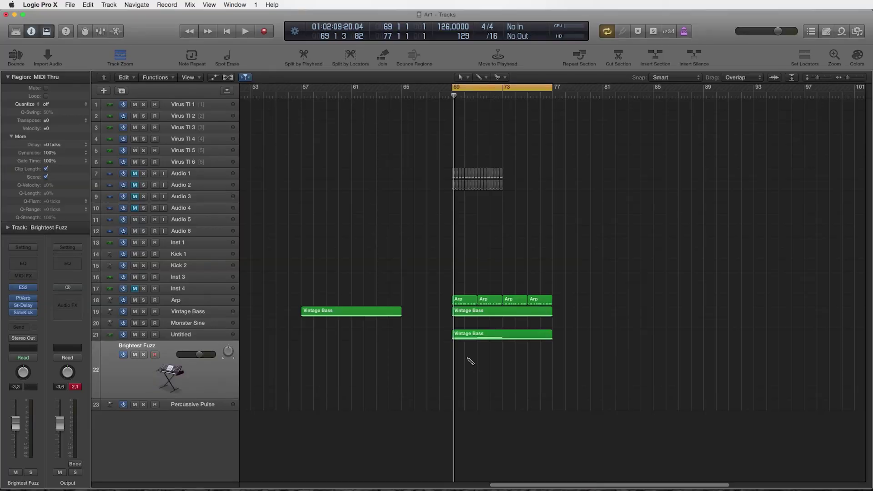
pyautogui.moveTo(461, 392); pyautogui.dragTo(553, 395)
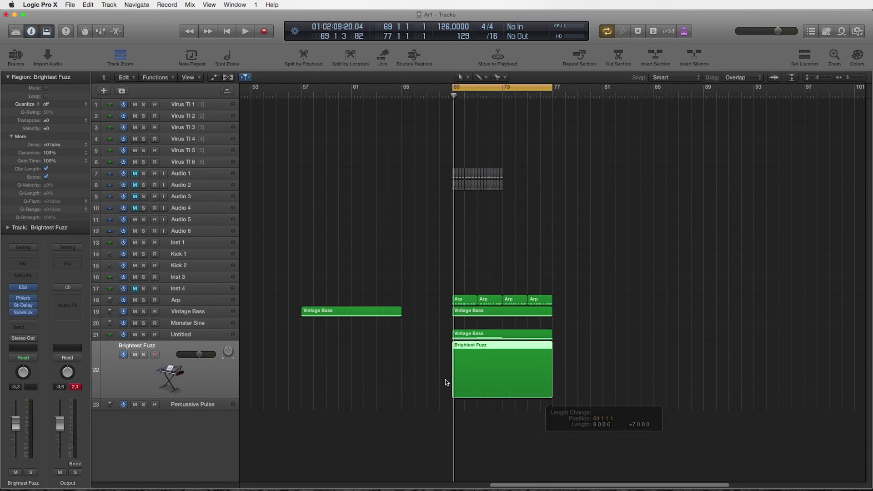
pyautogui.click(25, 287)
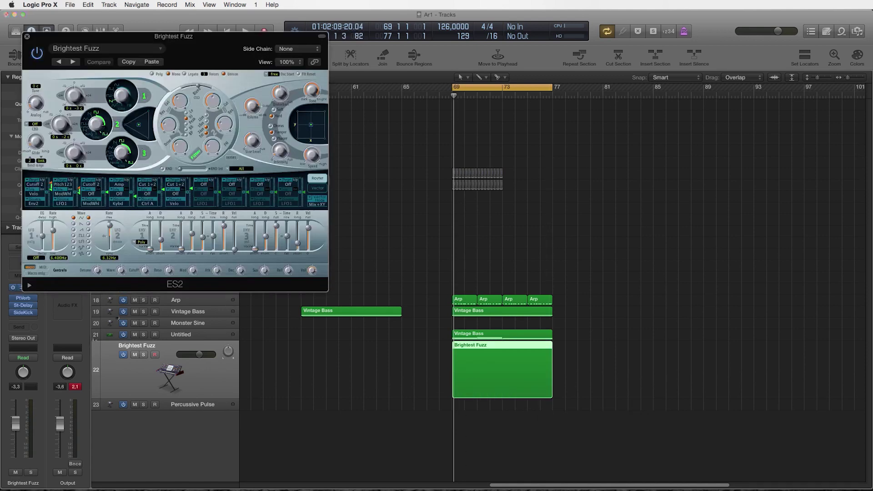
pyautogui.click(27, 37)
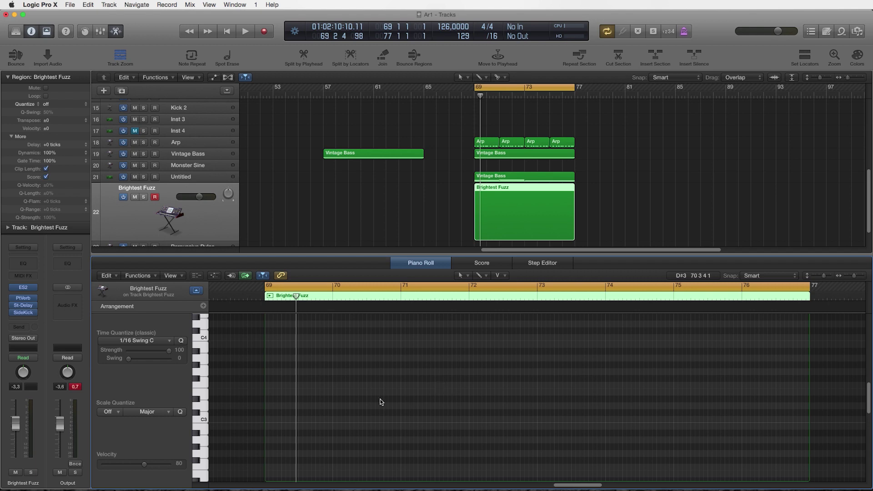
# - Draw a two-bar C3 note at bar 69 in the Brightest Fuzz region and play it with the other tracks
pyautogui.press('space')
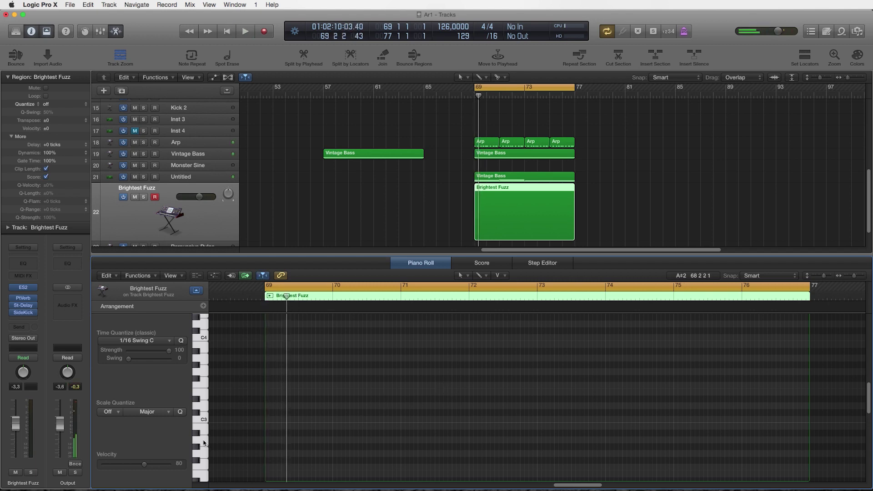
pyautogui.click(270, 424)
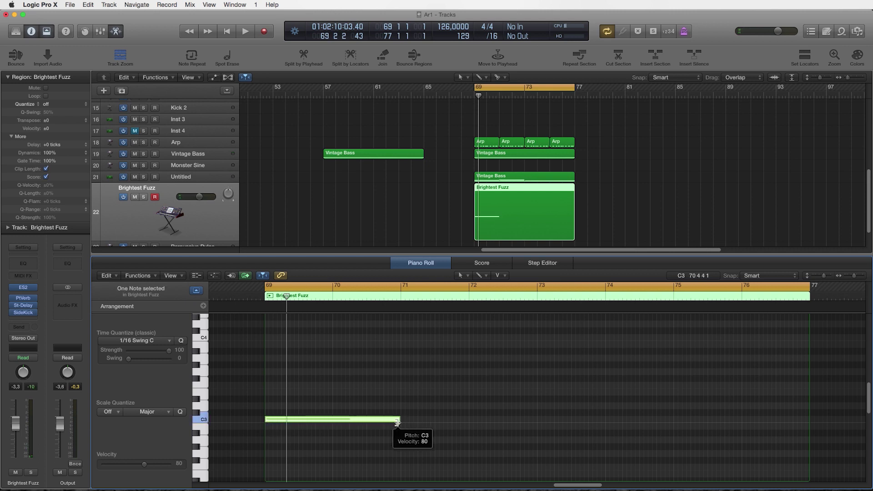
pyautogui.press('space')
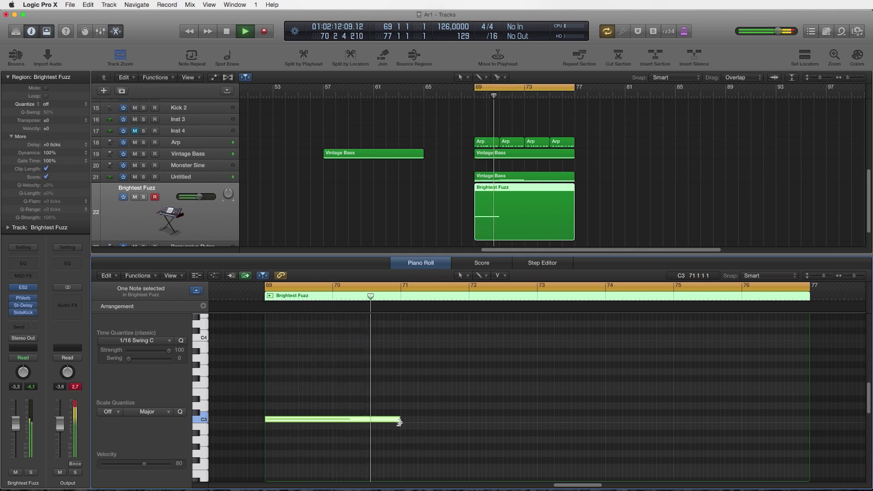
pyautogui.press('space')
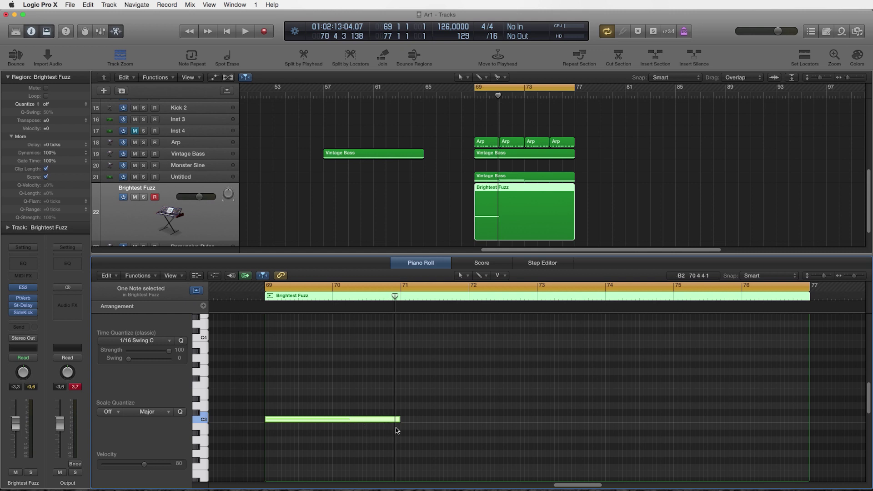
# - Copy the C3 note to D3 at bar 71, E3 at bar 73 and G3 at bar 75, and play the melody
pyautogui.press('super+Left')
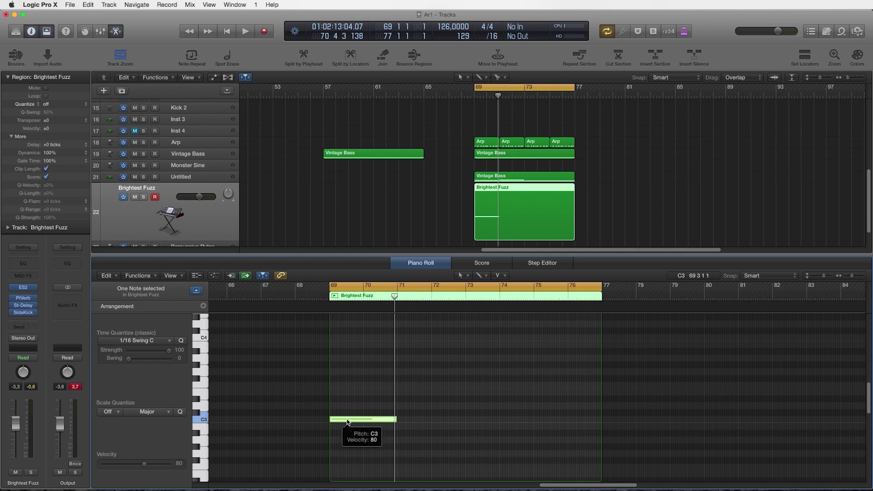
pyautogui.press('space')
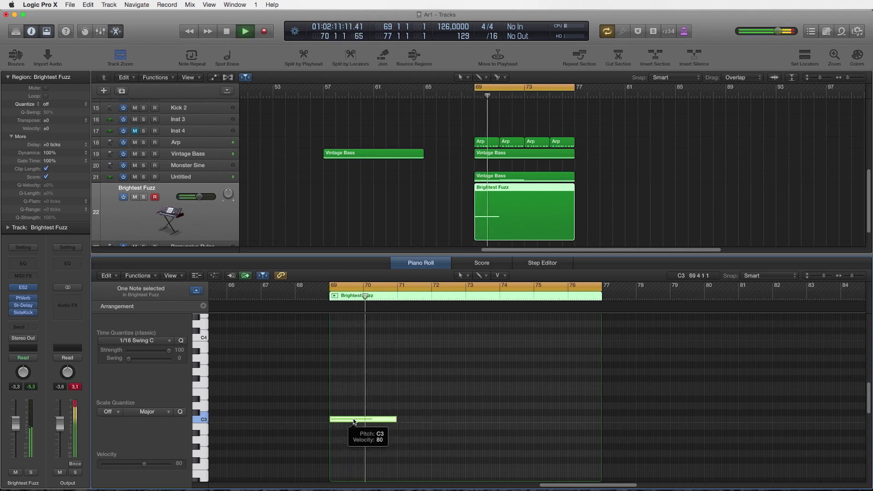
pyautogui.press('space')
pyautogui.moveTo(354, 422); pyautogui.dragTo(549, 375)
pyautogui.press('space')
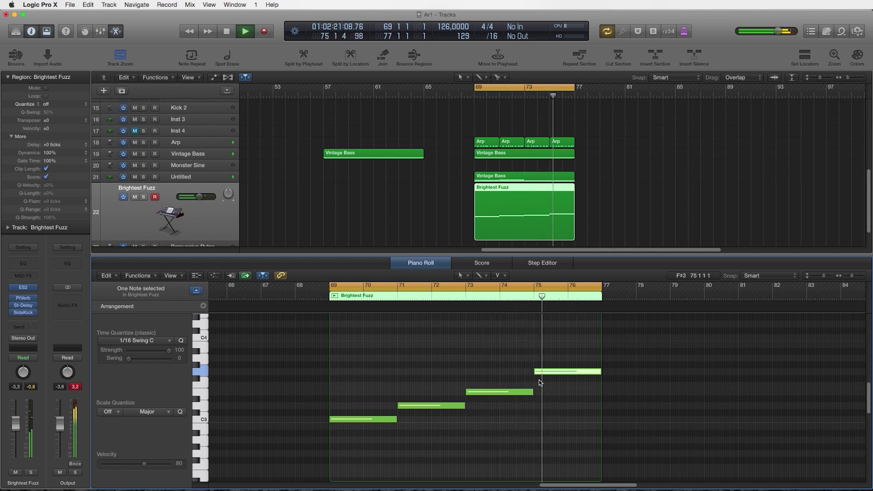
pyautogui.click(547, 402)
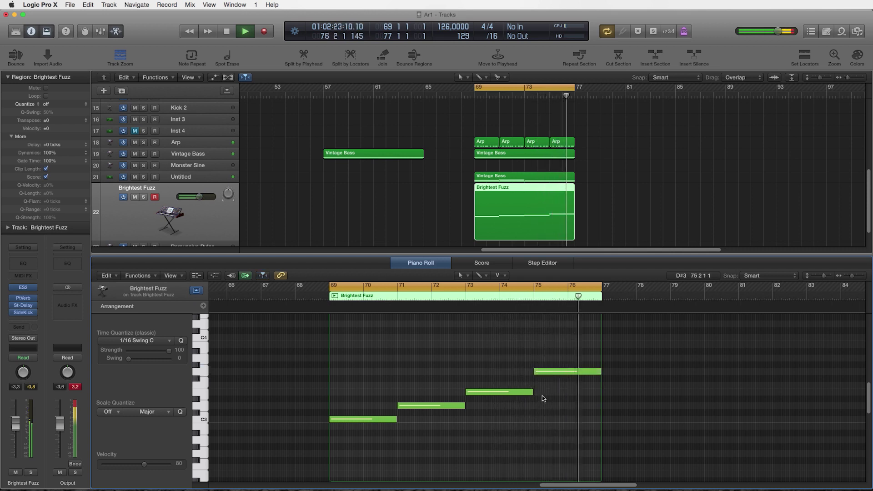
pyautogui.press('space')
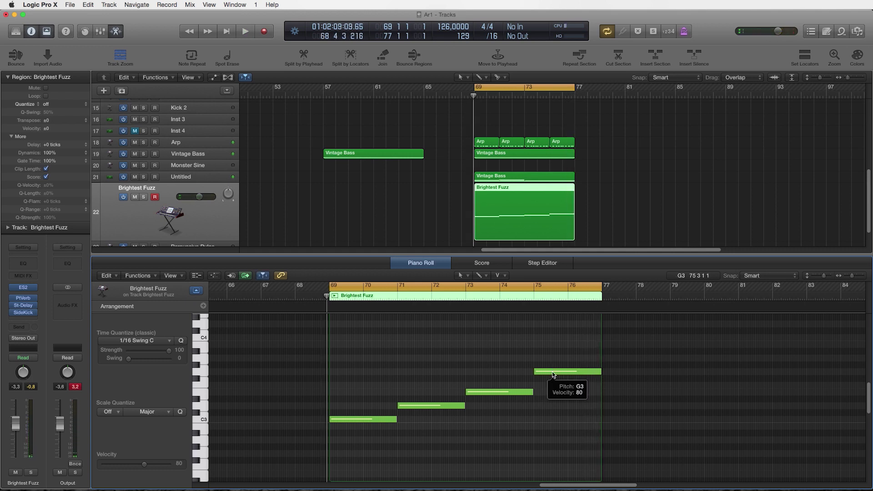
# - Try the last melody note at bar 75 on D3, play the loop, and move the note back up to G3
pyautogui.moveTo(548, 372); pyautogui.dragTo(549, 410)
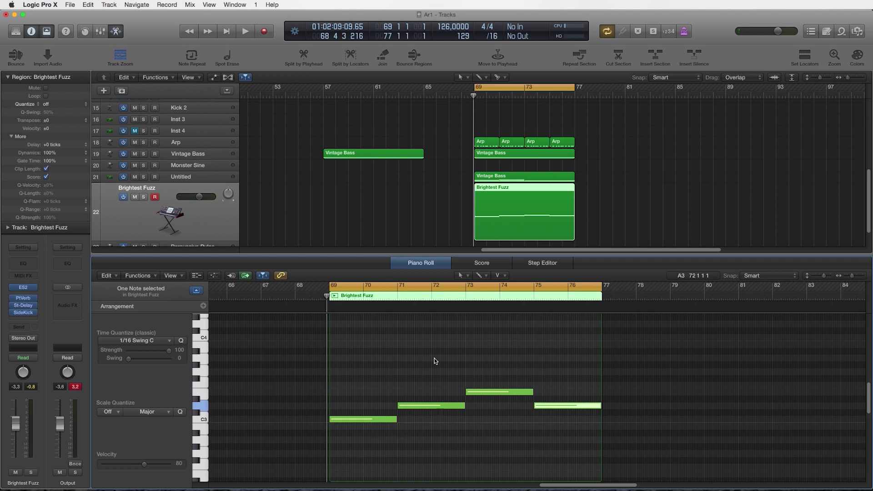
pyautogui.press('space')
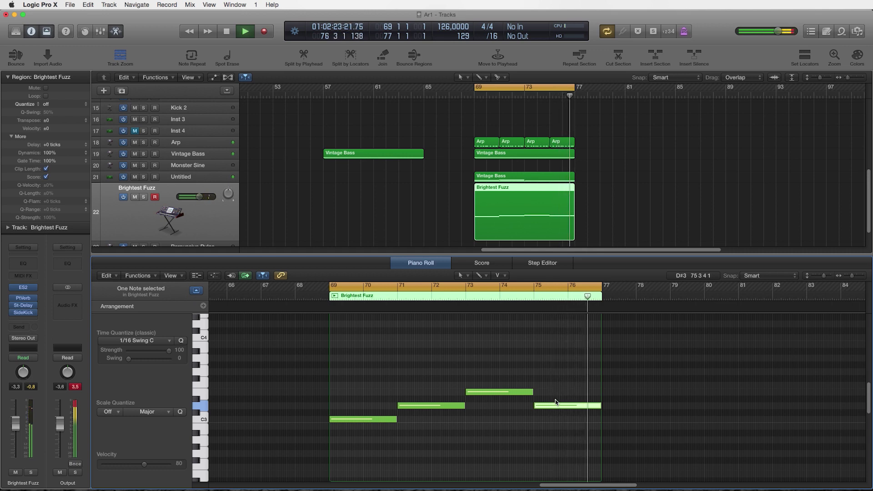
pyautogui.press('space')
pyautogui.click(549, 413)
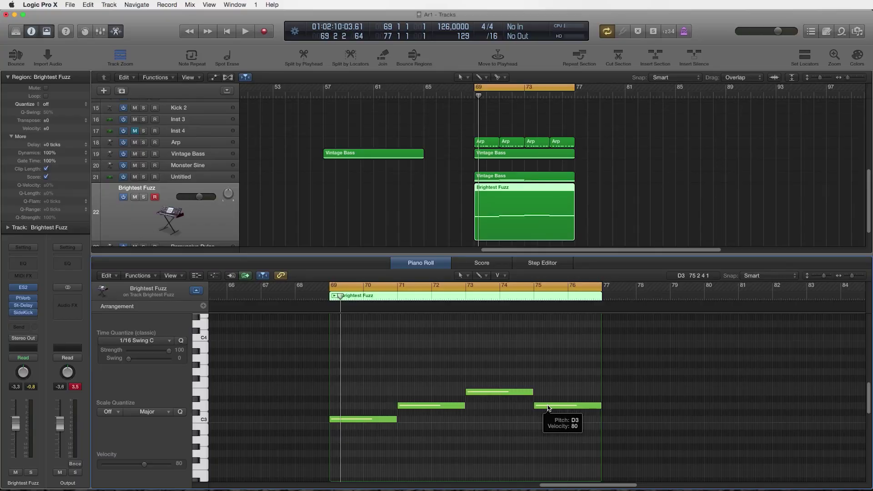
pyautogui.moveTo(548, 407); pyautogui.dragTo(548, 375)
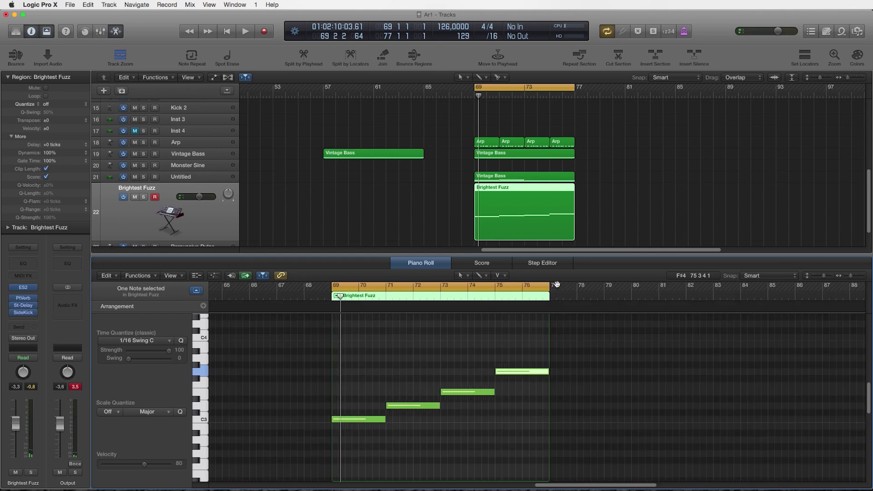
# - Duplicate the eight-bar regions of all the tracks from bar 69 to bar 77 and extend the cycle range to bar 85
pyautogui.click(610, 194)
pyautogui.moveTo(525, 189); pyautogui.dragTo(589, 146)
pyautogui.scroll(1, 590, 200)
pyautogui.moveTo(573, 87); pyautogui.dragTo(675, 87)
# - Join the two Brightest Fuzz regions into one and move the melody note at bar 77 up to A3
pyautogui.click(584, 205)
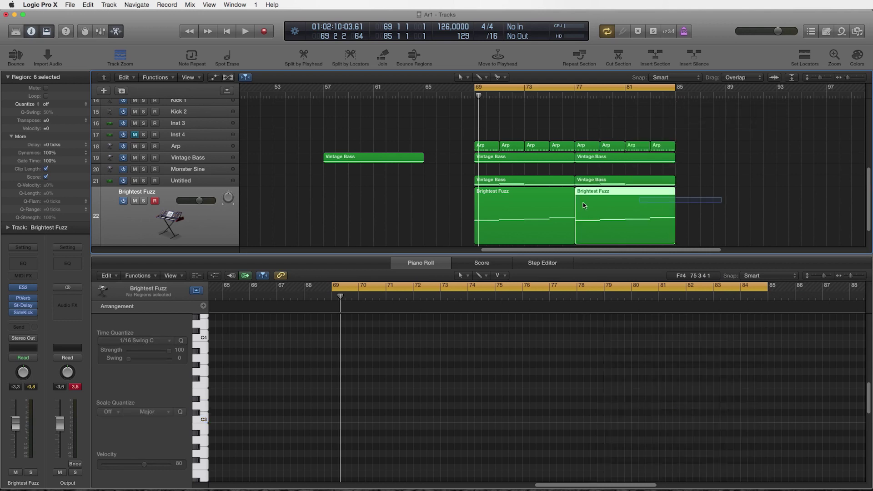
pyautogui.keyDown('shift'); pyautogui.click(523, 204); pyautogui.keyUp('shift')
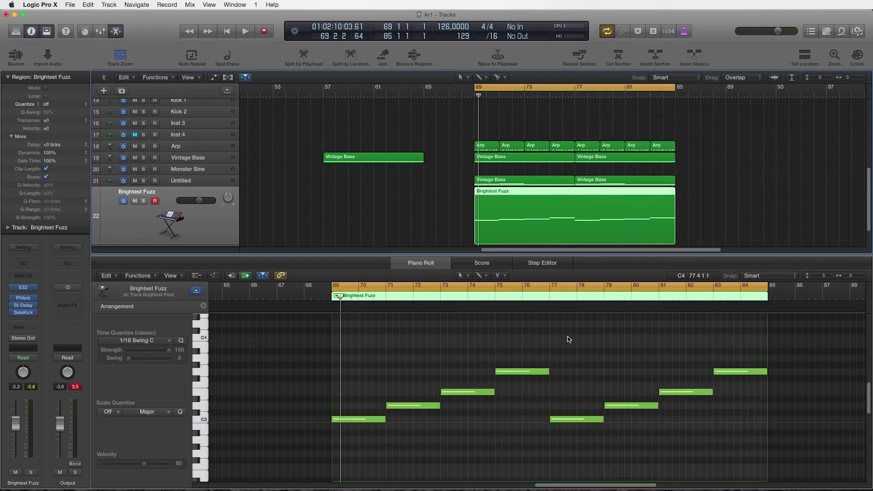
pyautogui.click(359, 421)
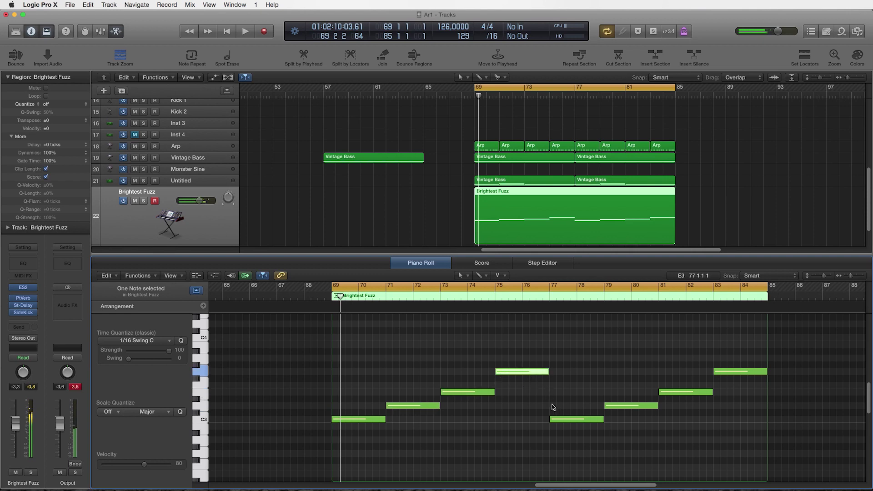
pyautogui.moveTo(559, 421); pyautogui.dragTo(559, 374)
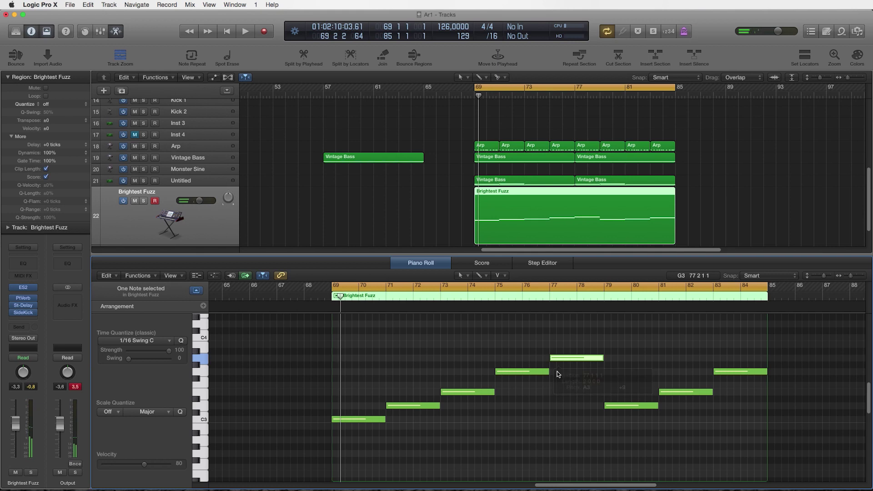
pyautogui.scroll(3, 548, 333)
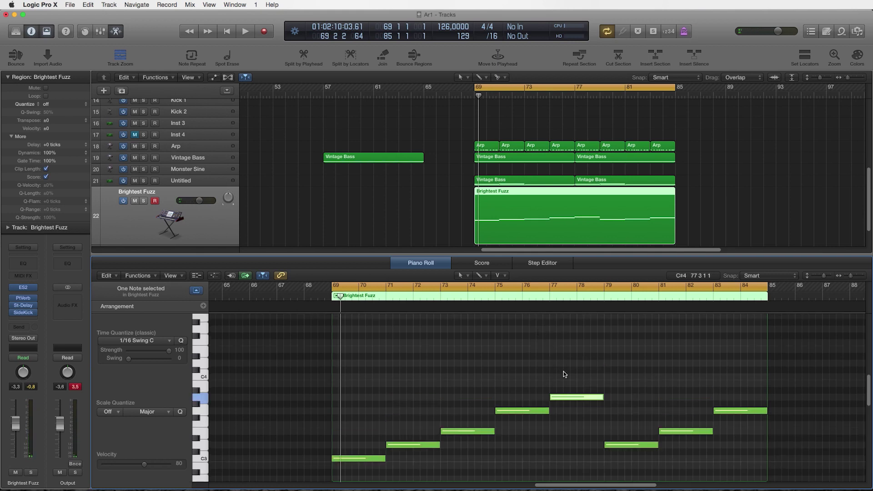
# - Loop playback over bars 77 to 85, move the Brightest Fuzz note at bar 79 up to B3 and play it
pyautogui.press('space')
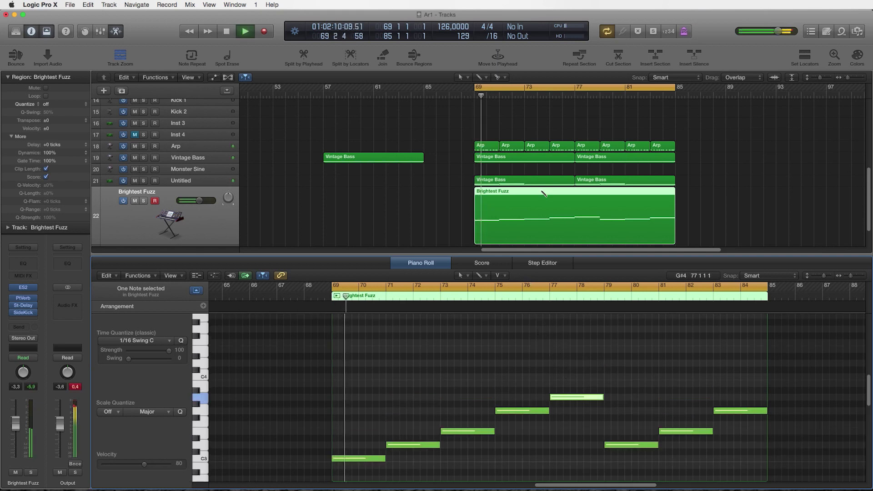
pyautogui.press('super+Left')
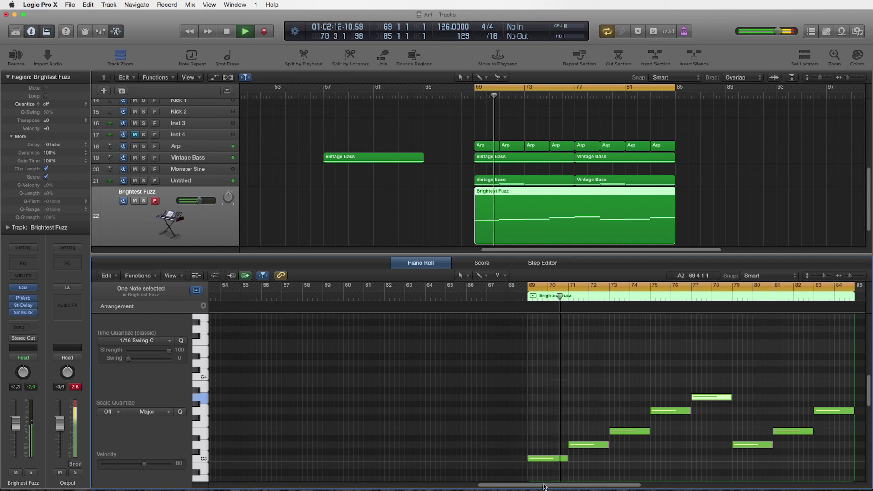
pyautogui.hscroll(10, 545, 487)
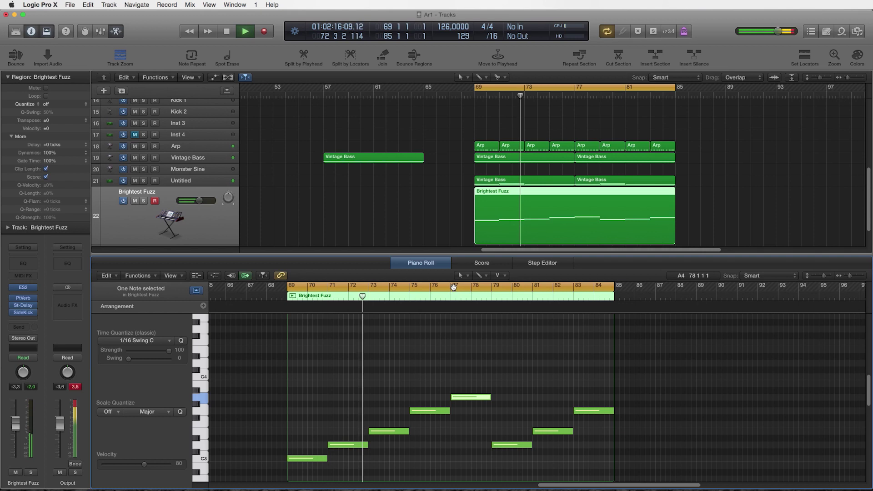
pyautogui.moveTo(454, 286); pyautogui.dragTo(622, 303)
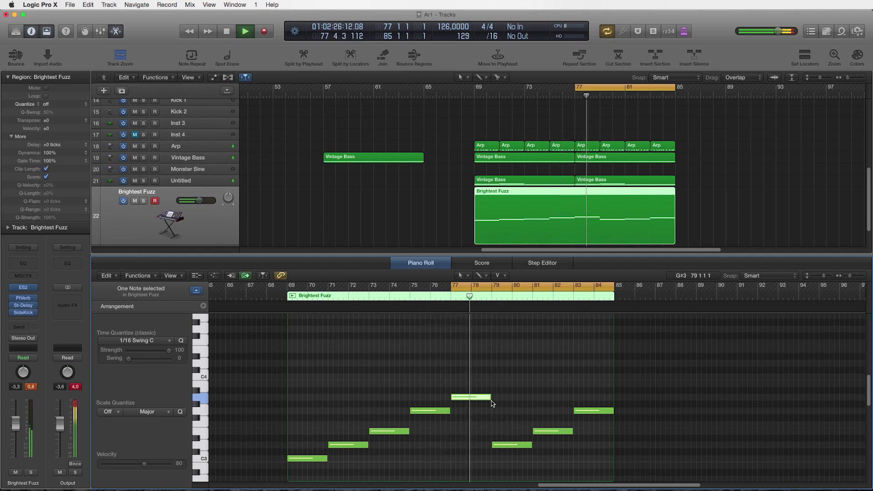
pyautogui.press('space')
pyautogui.moveTo(503, 445); pyautogui.dragTo(503, 384)
pyautogui.press('space')
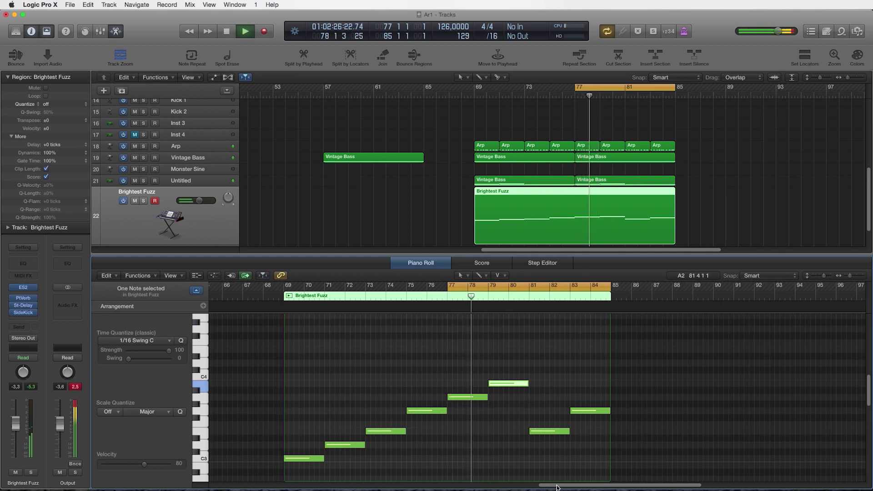
pyautogui.moveTo(554, 487); pyautogui.dragTo(560, 487)
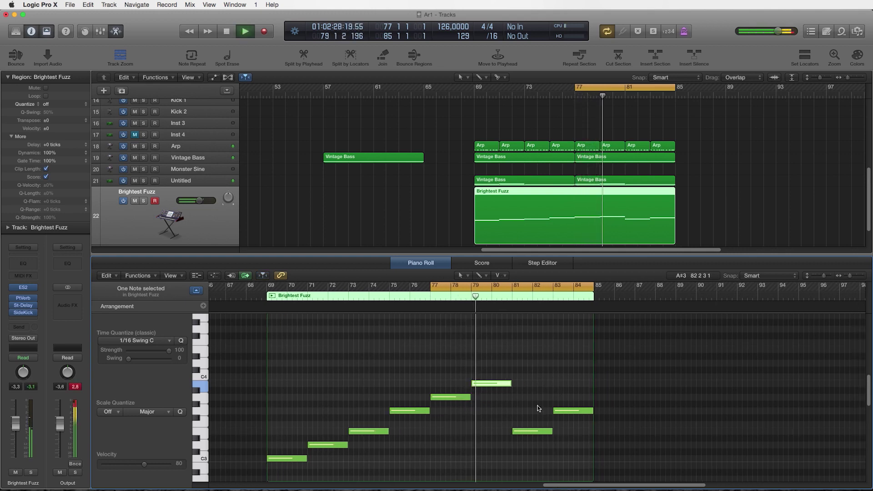
# - Move the melody note at bar 81 up to C4 and the one at bar 83 to D4, and play the loop
pyautogui.press('space')
pyautogui.moveTo(524, 432); pyautogui.dragTo(526, 382)
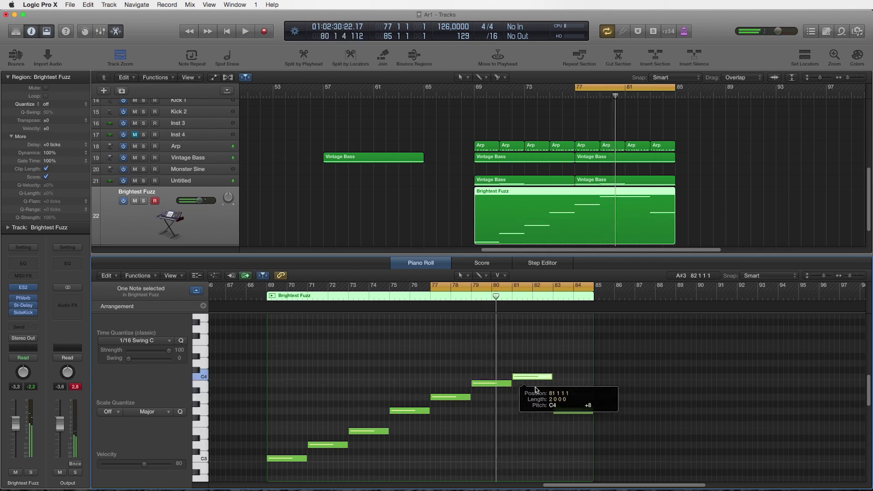
pyautogui.moveTo(564, 414); pyautogui.dragTo(564, 368)
pyautogui.press('space')
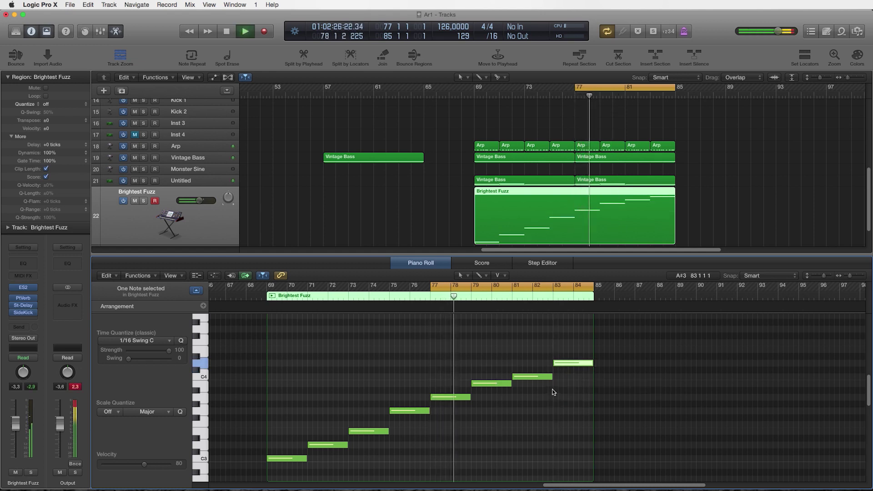
# - Set the cycle range to bars 69 to 85 and close the note editor to show all the tracks
pyautogui.press('super+Left')
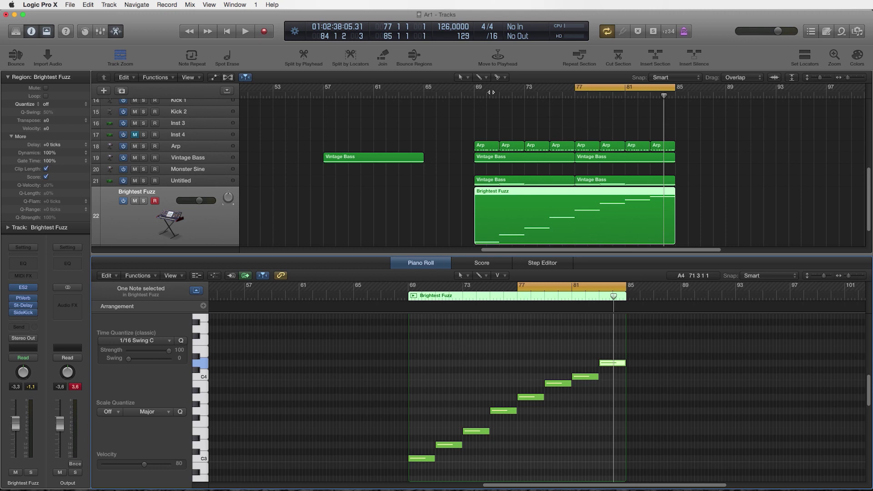
pyautogui.moveTo(476, 89); pyautogui.dragTo(676, 105)
pyautogui.press('super+Left')
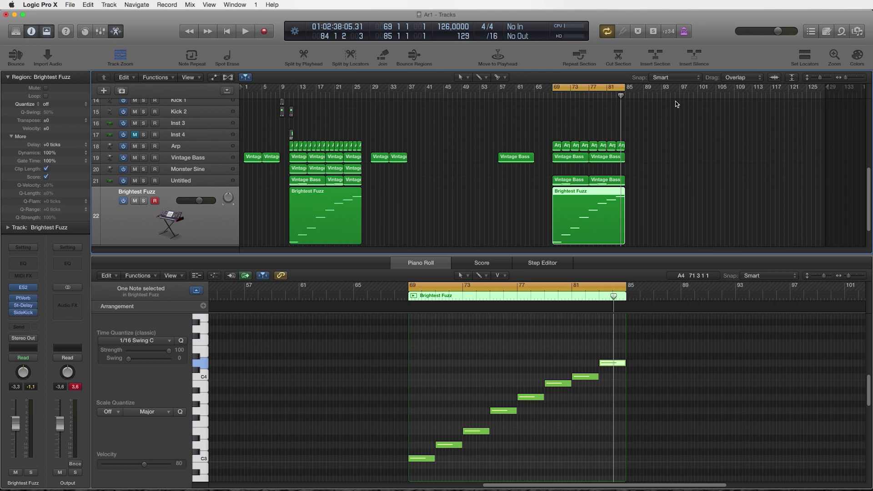
pyautogui.press('e')
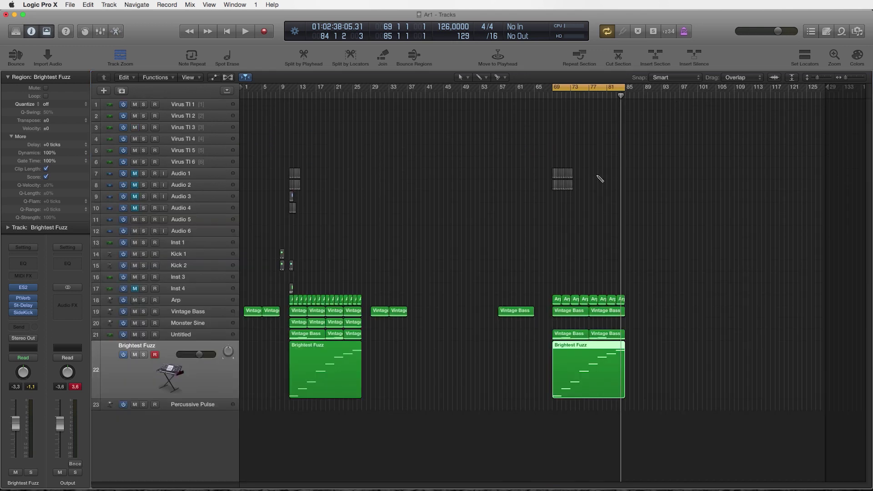
pyautogui.press('super+Right')
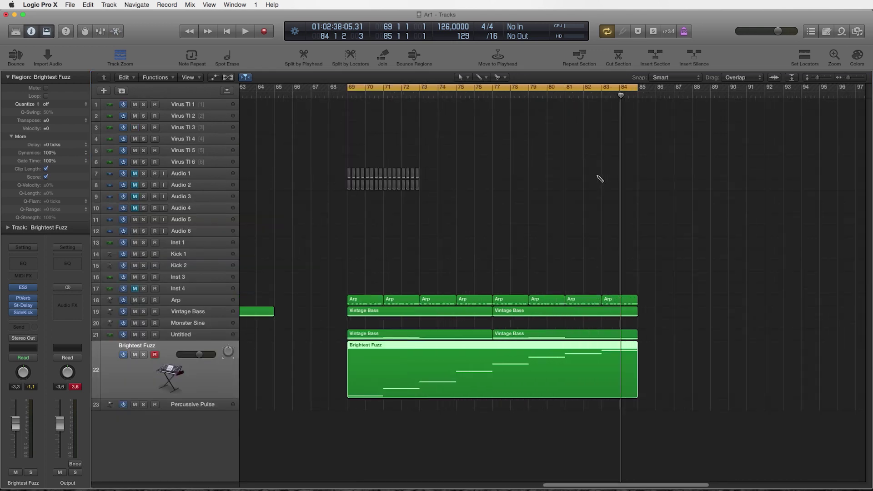
# - Copy the two Vintage Bass regions at bars 69 and 77 to the Monster Sine track and play that track soloed
pyautogui.click(325, 362)
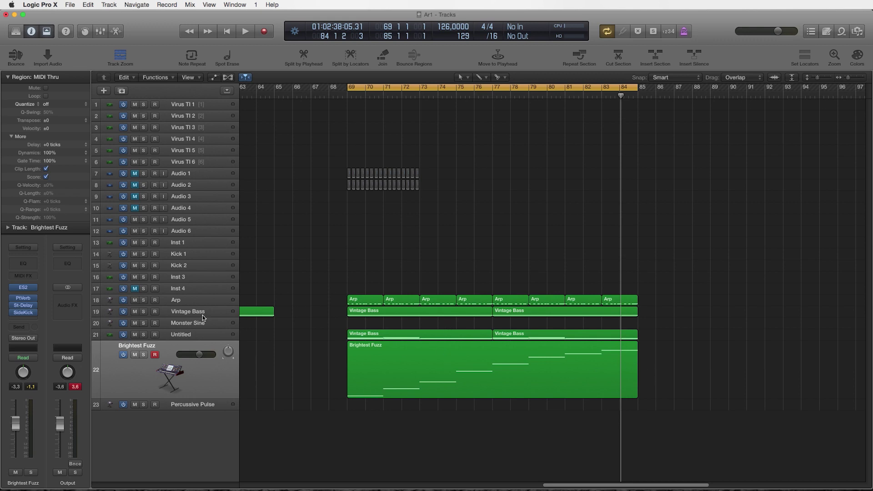
pyautogui.moveTo(340, 319); pyautogui.dragTo(642, 314)
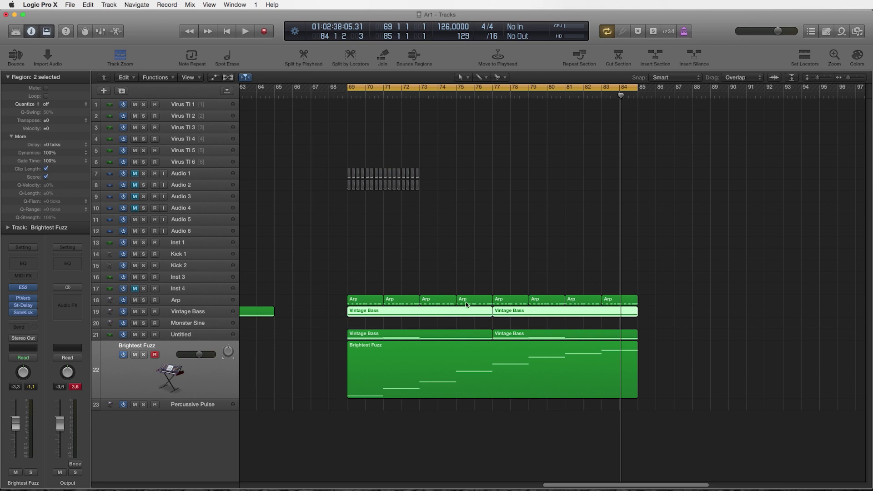
pyautogui.moveTo(408, 313); pyautogui.dragTo(410, 324)
pyautogui.click(251, 326)
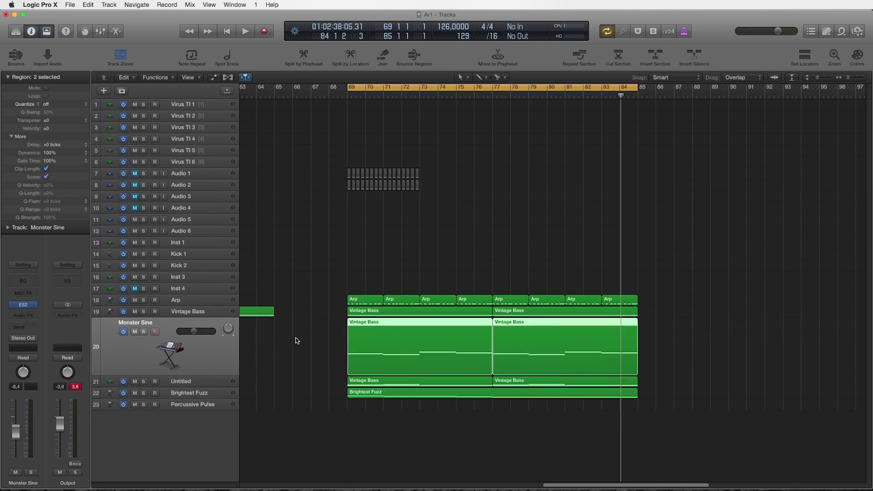
pyautogui.click(144, 332)
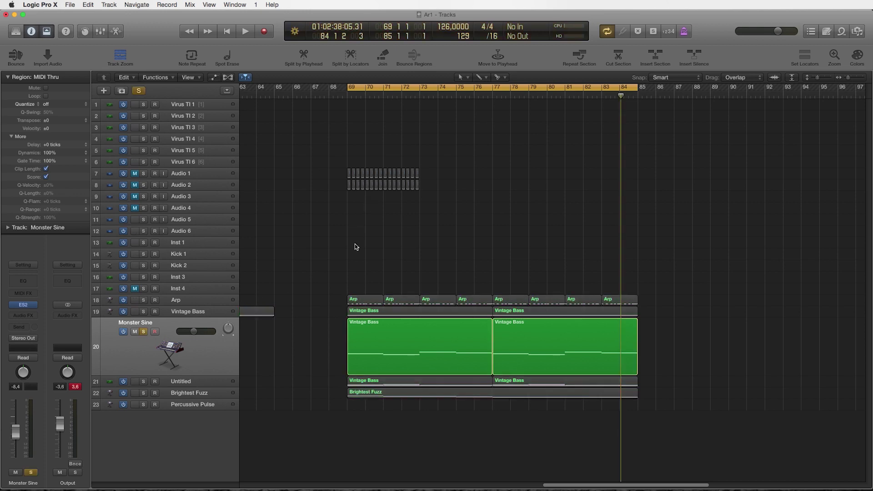
pyautogui.press('space')
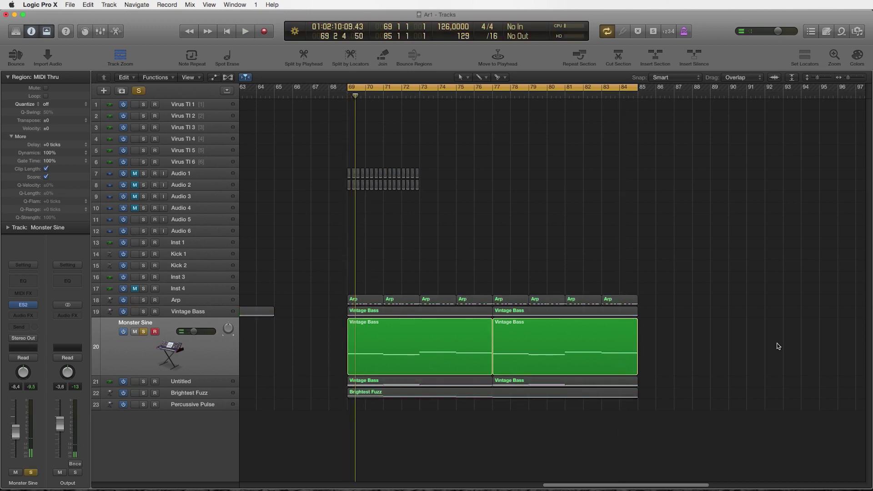
# - Play the arrangement and look at the ES2 synth settings of the Arp track
pyautogui.moveTo(459, 299); pyautogui.dragTo(329, 339)
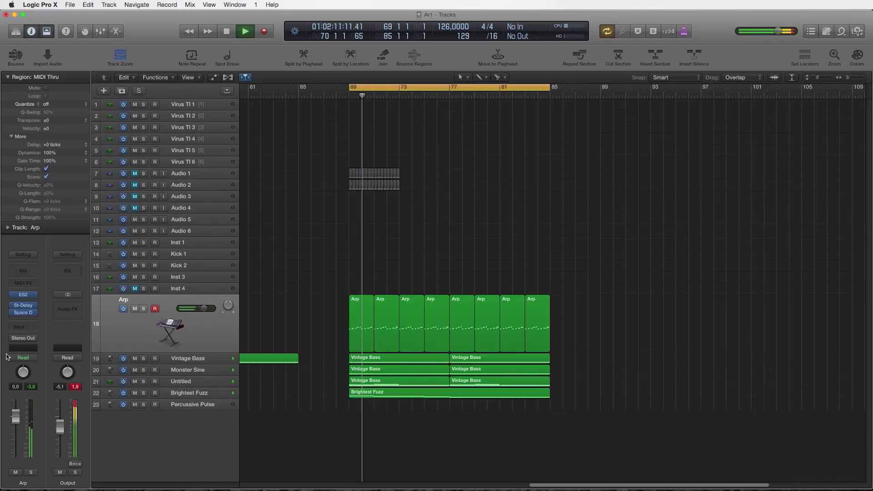
pyautogui.click(22, 294)
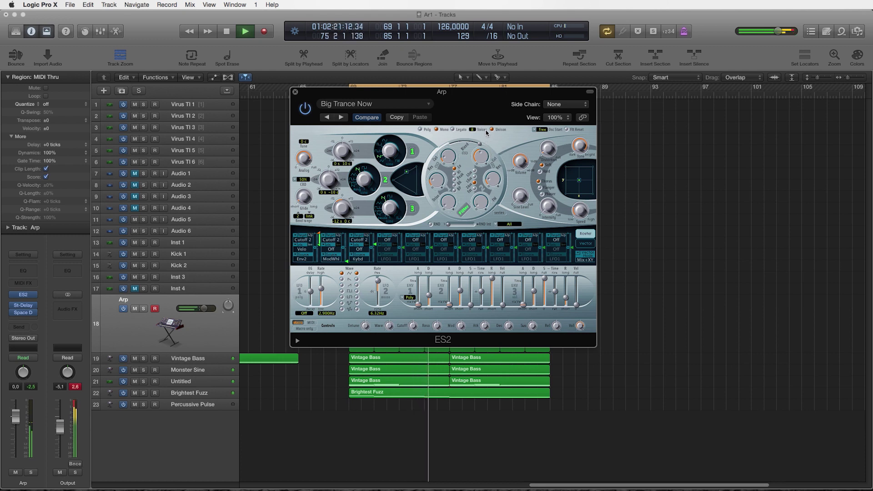
pyautogui.click(295, 94)
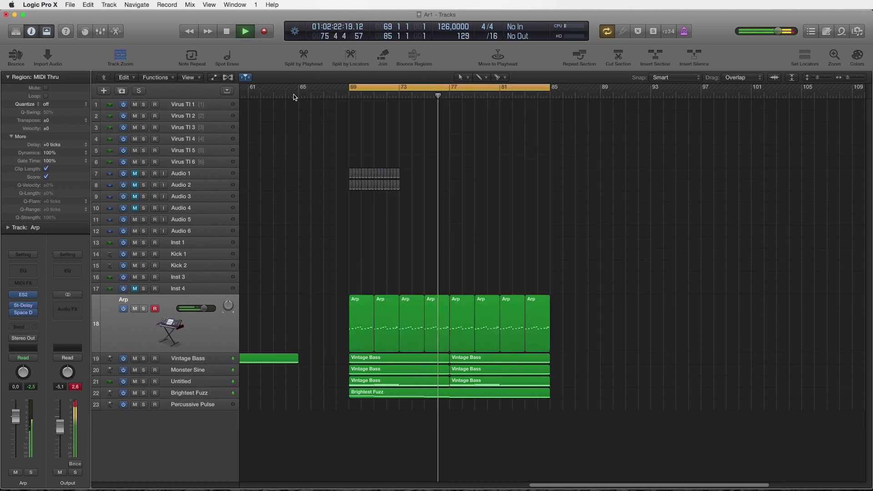
# - Solo the Arp track, transpose its eight regions by 12 and play them
pyautogui.click(143, 308)
pyautogui.press('space')
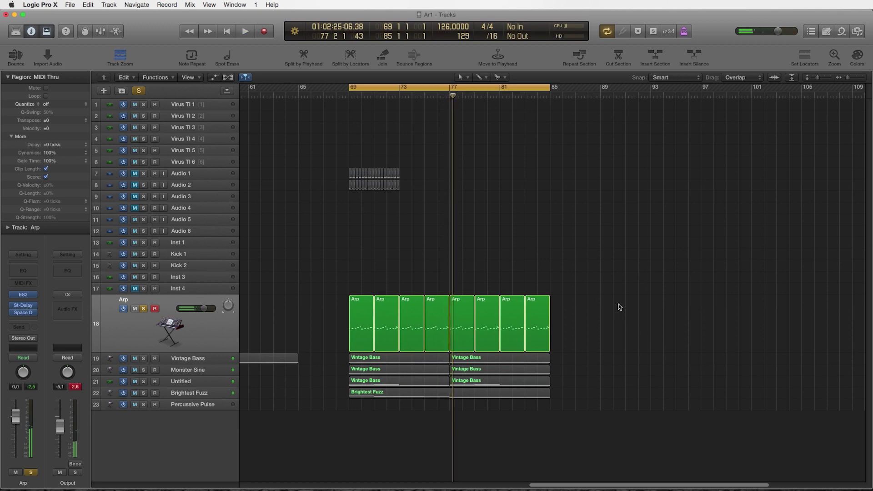
pyautogui.moveTo(623, 305); pyautogui.dragTo(317, 306)
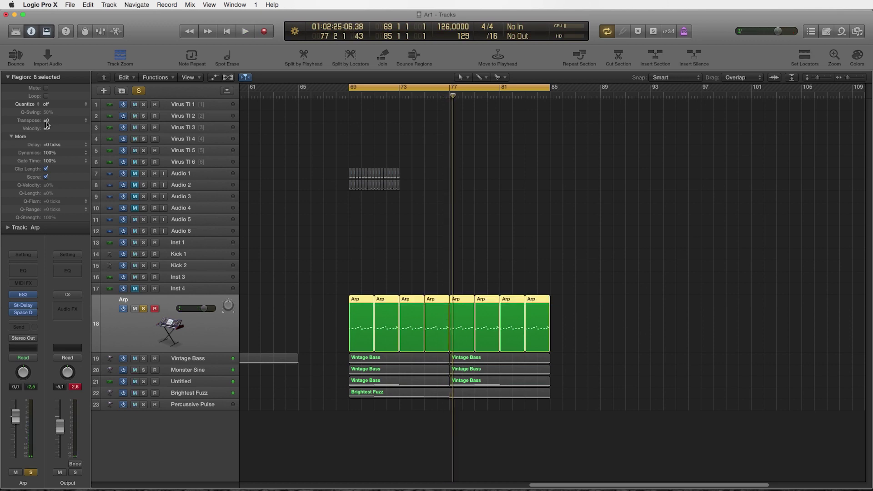
pyautogui.write('12')
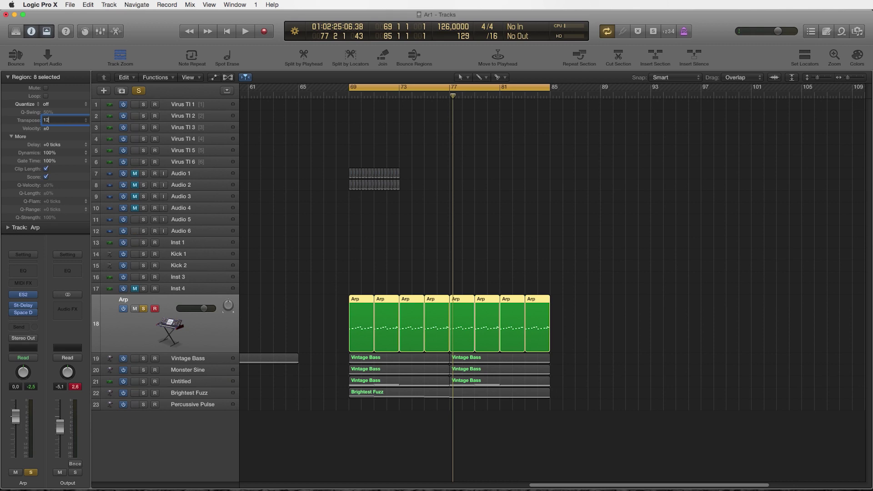
pyautogui.click(279, 299)
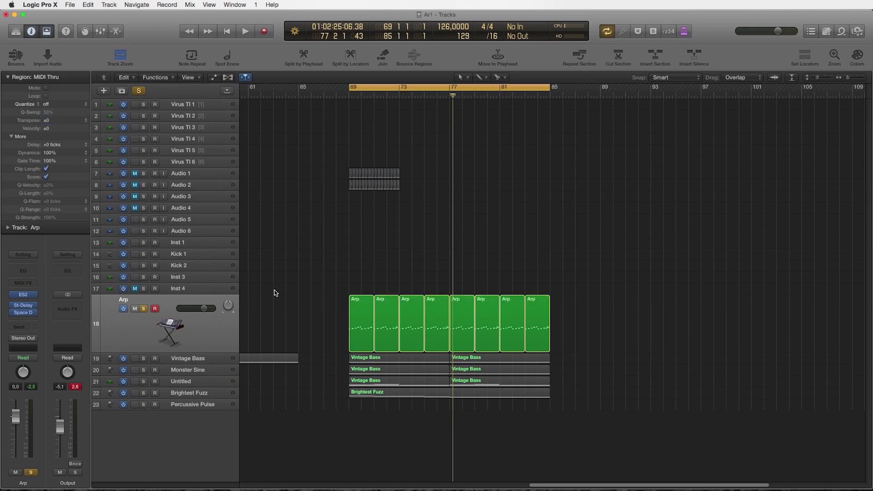
pyautogui.press('space')
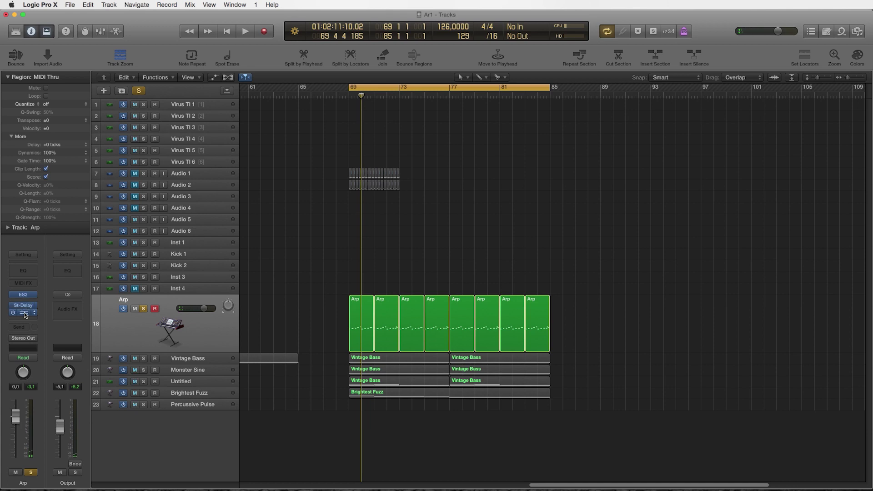
# - Look at the reverb and Stereo Delay effect settings on the Arp track
pyautogui.click(24, 313)
pyautogui.moveTo(304, 157); pyautogui.dragTo(294, 164)
pyautogui.click(27, 35)
pyautogui.click(22, 305)
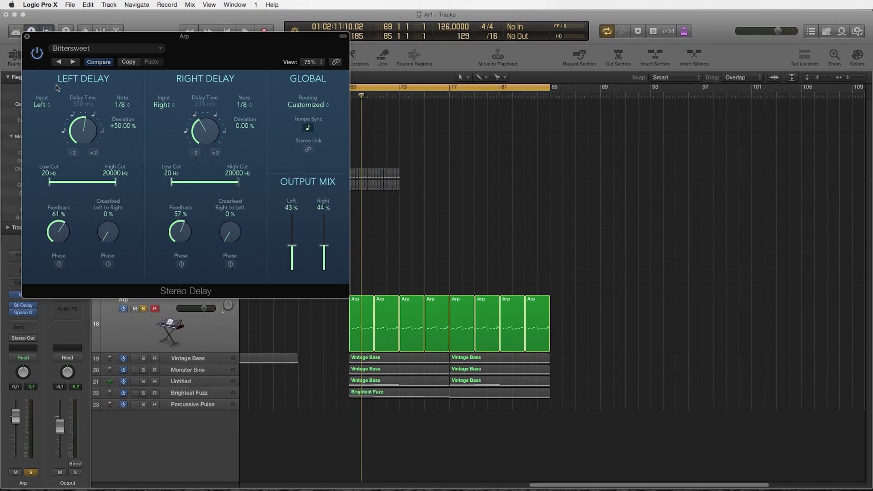
pyautogui.click(27, 36)
# - Unsolo the Arp track and play the arrangement with the Brightest Fuzz track muted
pyautogui.press('space')
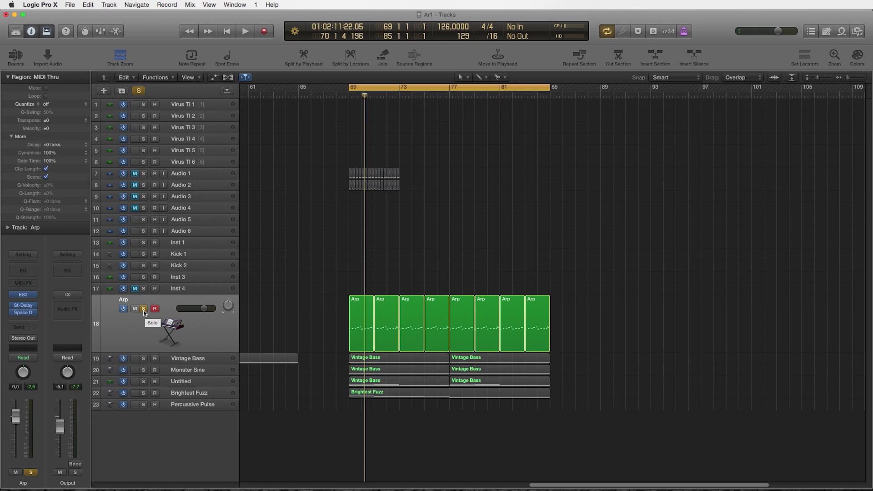
pyautogui.click(143, 310)
pyautogui.press('space')
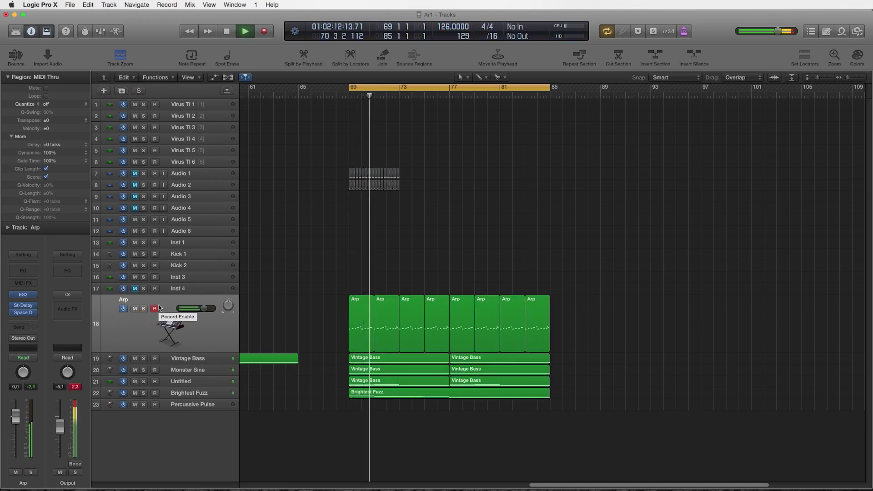
pyautogui.click(135, 394)
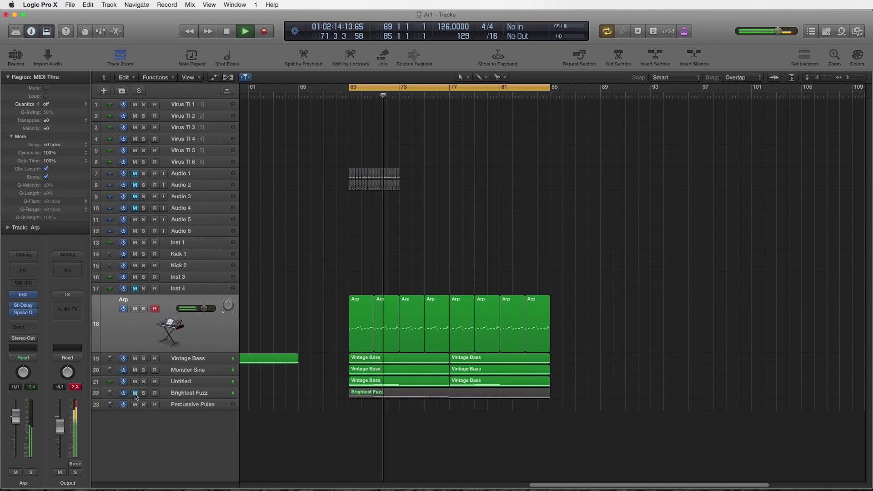
# - Adjust the filter settings of the ES2 synth on the Arp track during playback
pyautogui.click(23, 295)
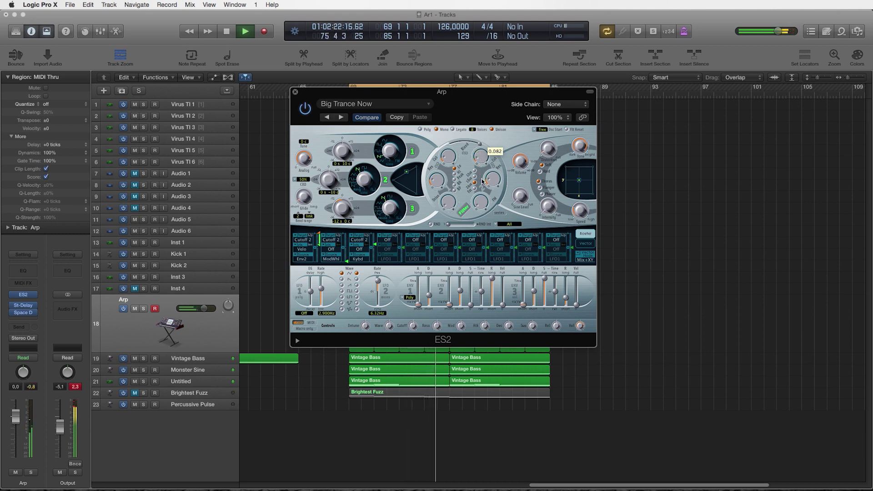
pyautogui.click(294, 93)
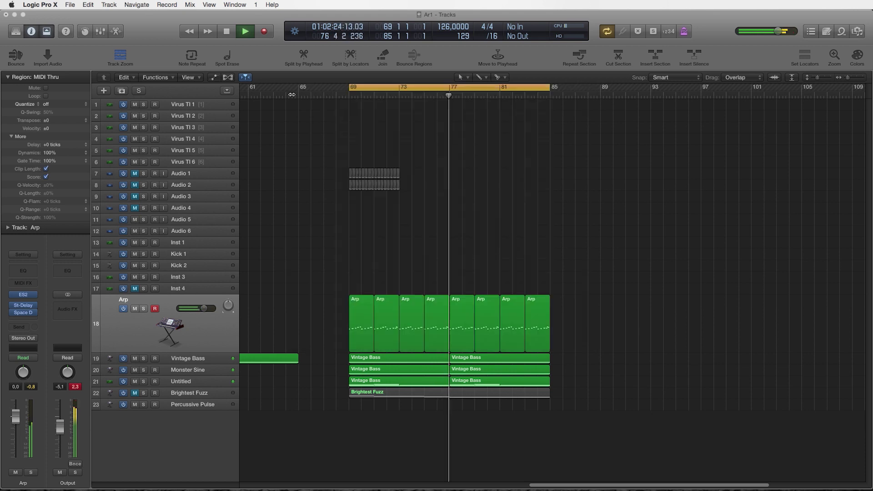
# - Audition the last four Arp regions with a transpose of -12 and settle on a transpose of 0
pyautogui.moveTo(603, 299); pyautogui.dragTo(454, 310)
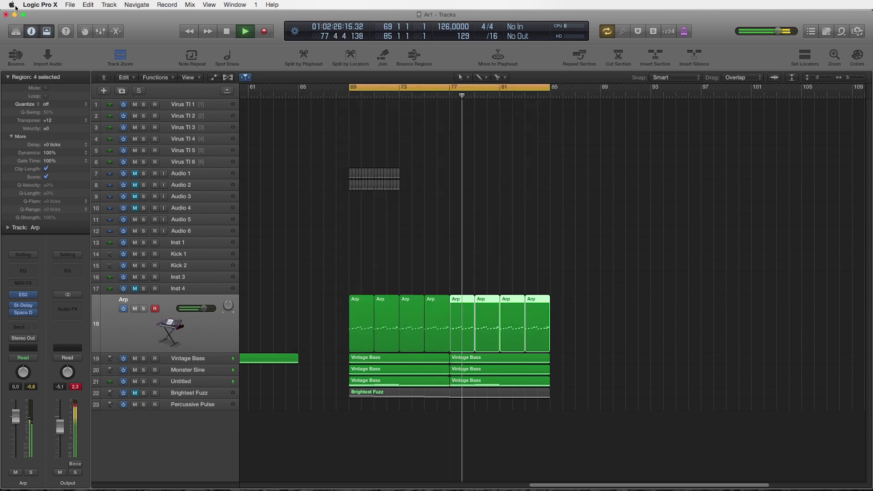
pyautogui.write('-12')
pyautogui.press('Return')
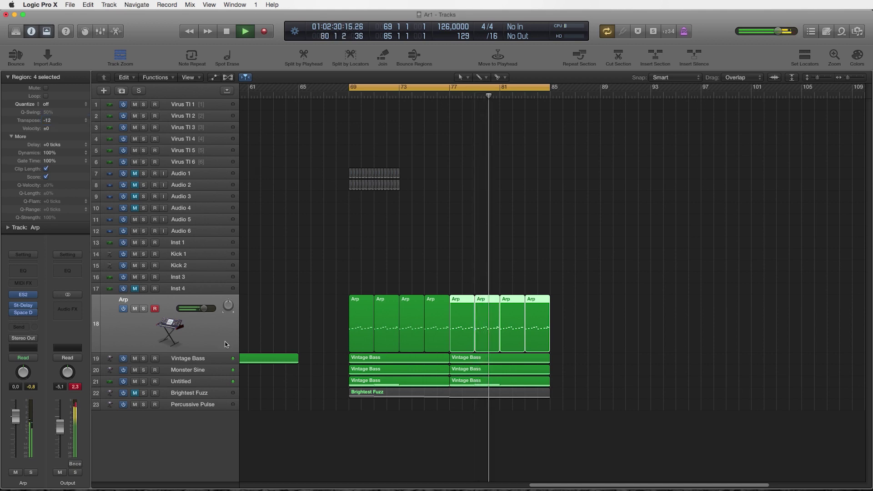
pyautogui.doubleClick(48, 120)
pyautogui.write('0')
pyautogui.press('Return')
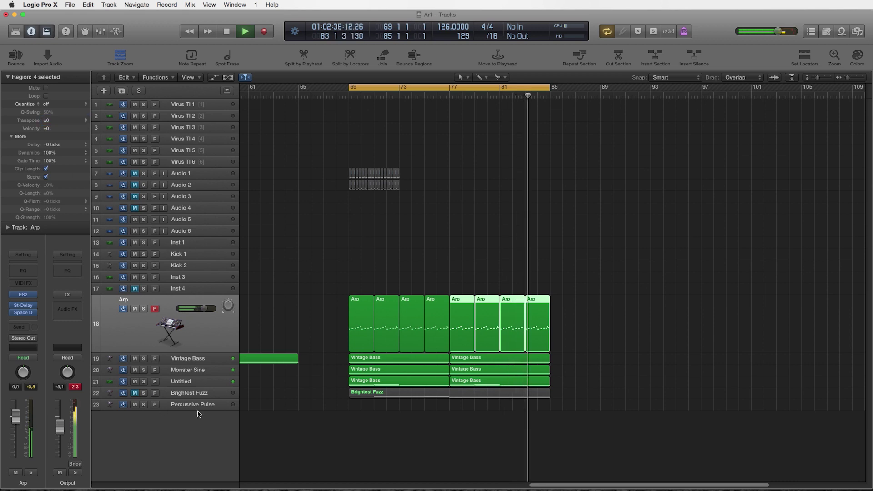
# - Unmute the Brightest Fuzz track and lower its volume to about -4.2 dB
pyautogui.click(400, 393)
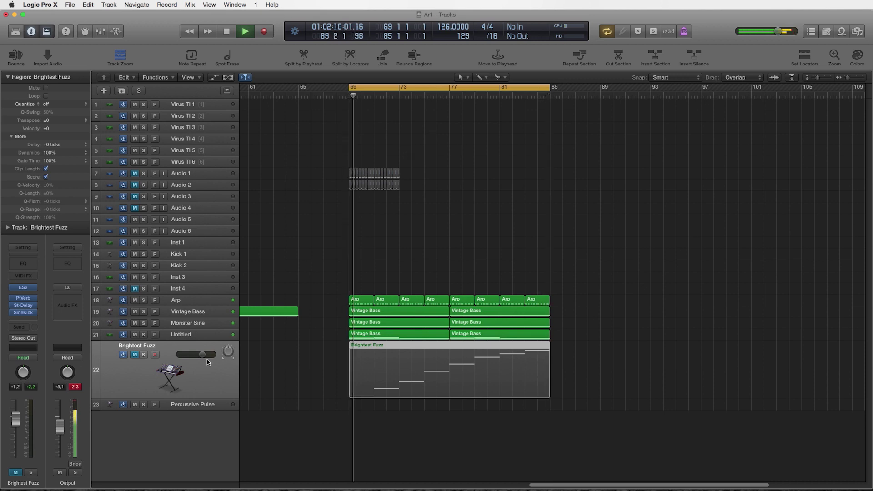
pyautogui.click(134, 355)
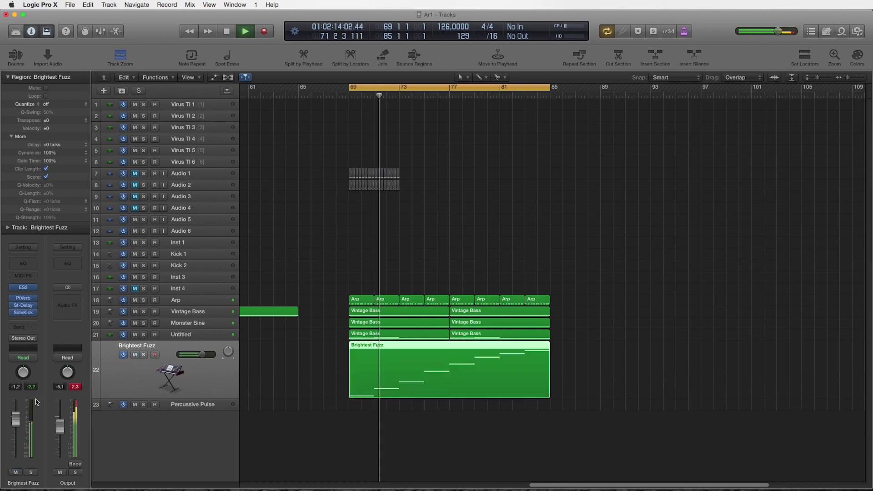
pyautogui.moveTo(16, 419); pyautogui.dragTo(15, 425)
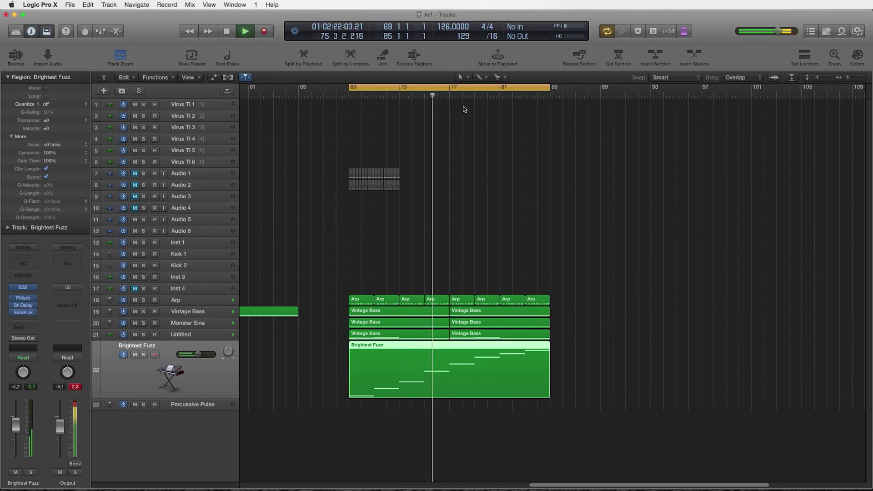
# - Turn off cycle playback and set the Brightest Fuzz Stereo Delay to 67% left and 64% right output mix, with 73% left and 63% right feedback
pyautogui.click(464, 85)
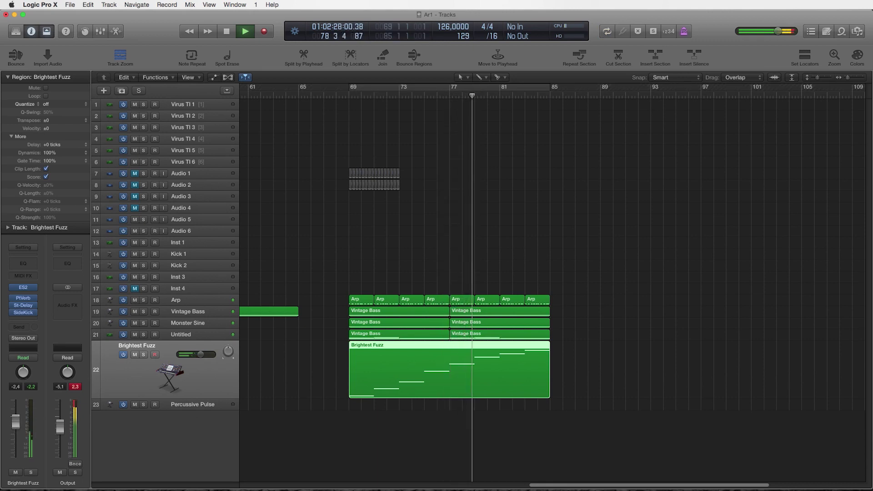
pyautogui.click(25, 308)
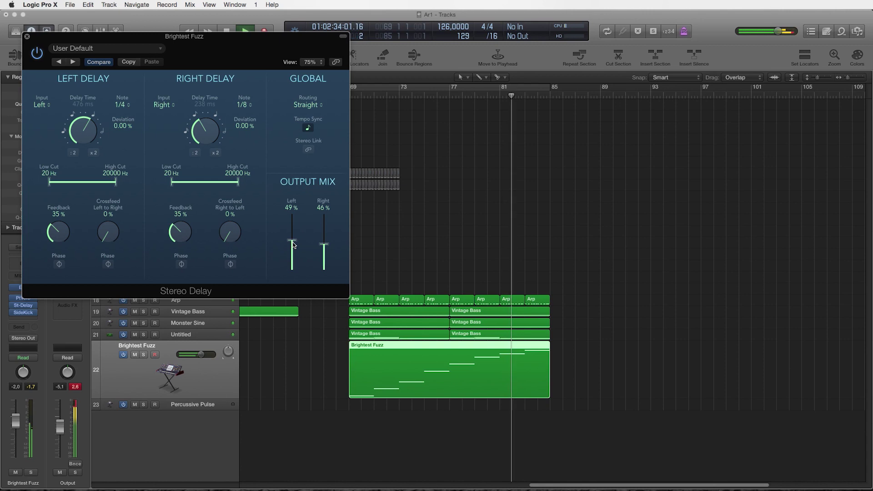
pyautogui.moveTo(295, 239); pyautogui.dragTo(324, 234)
pyautogui.moveTo(180, 228); pyautogui.dragTo(183, 203)
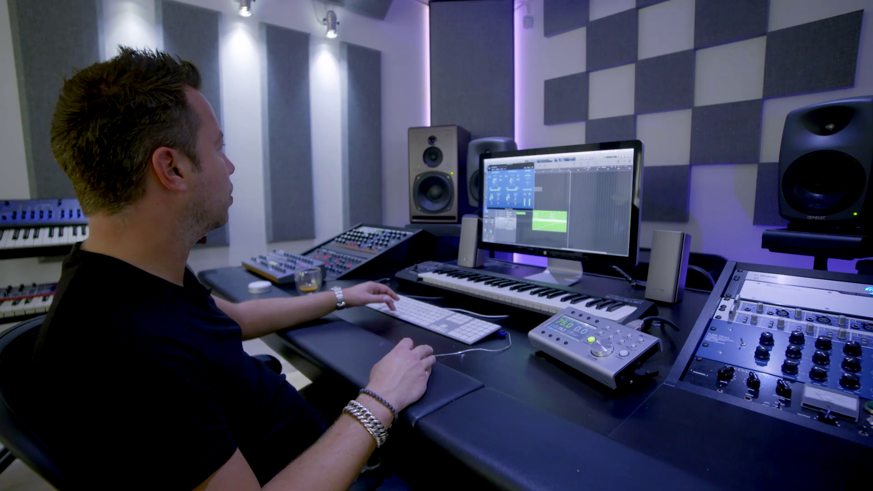
pyautogui.press('super+w')
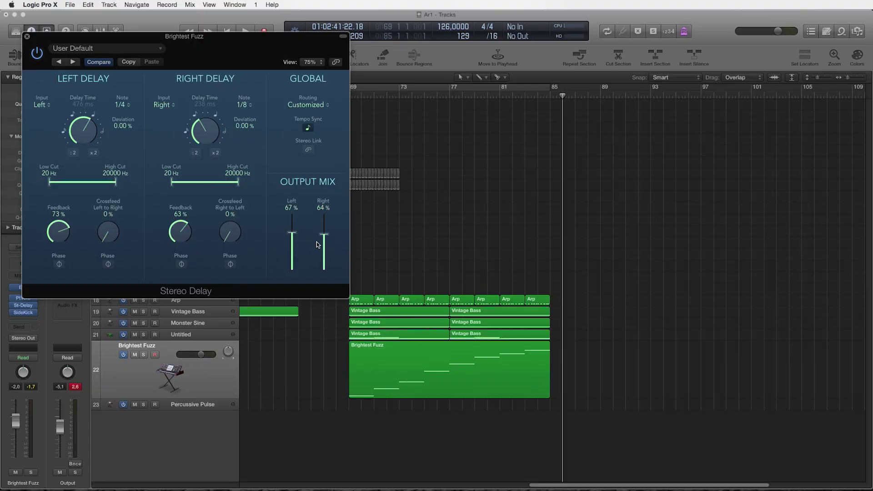
pyautogui.click(27, 36)
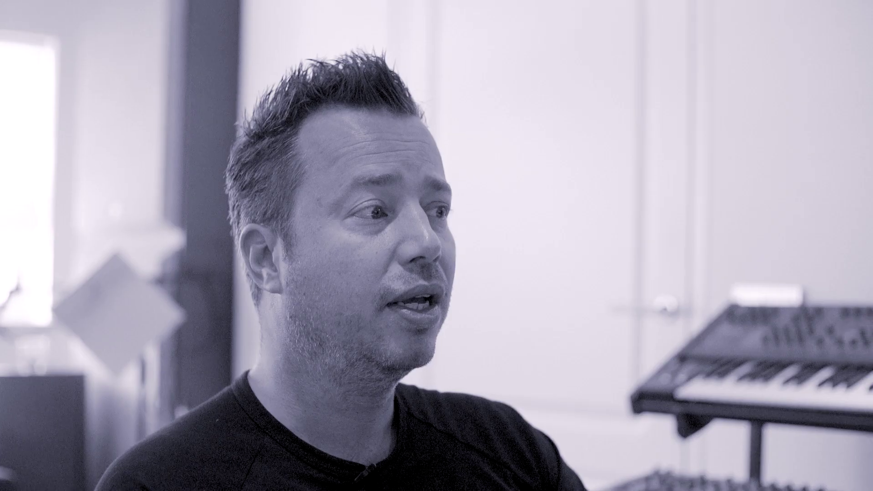